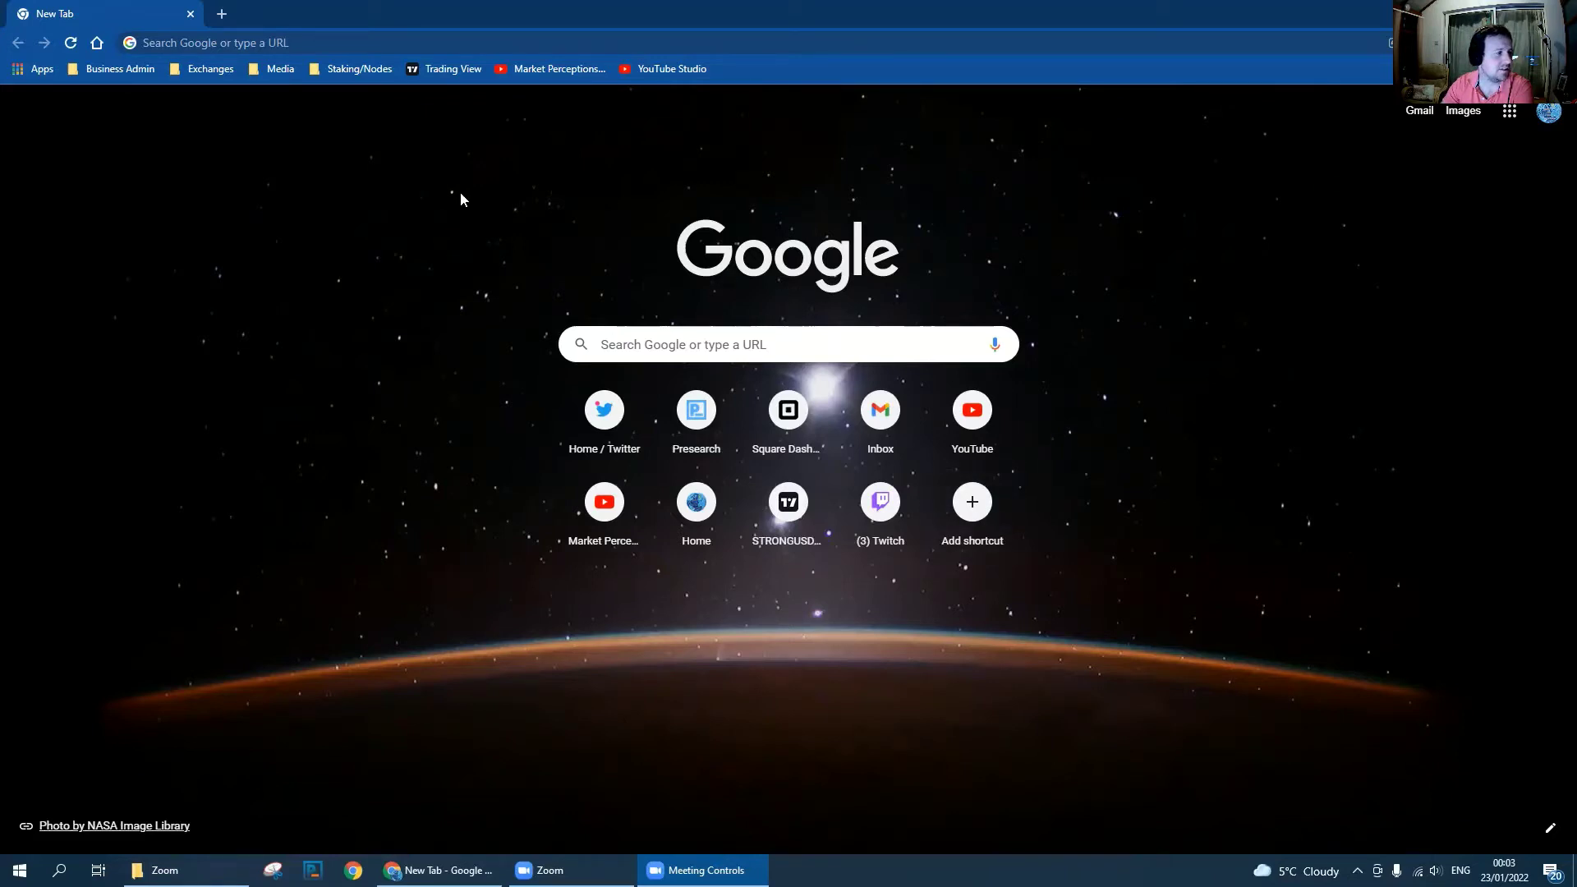
# Search the Chrome Web Store for 'presearch', reached from Chrome's apps page
pyautogui.click(37, 71)
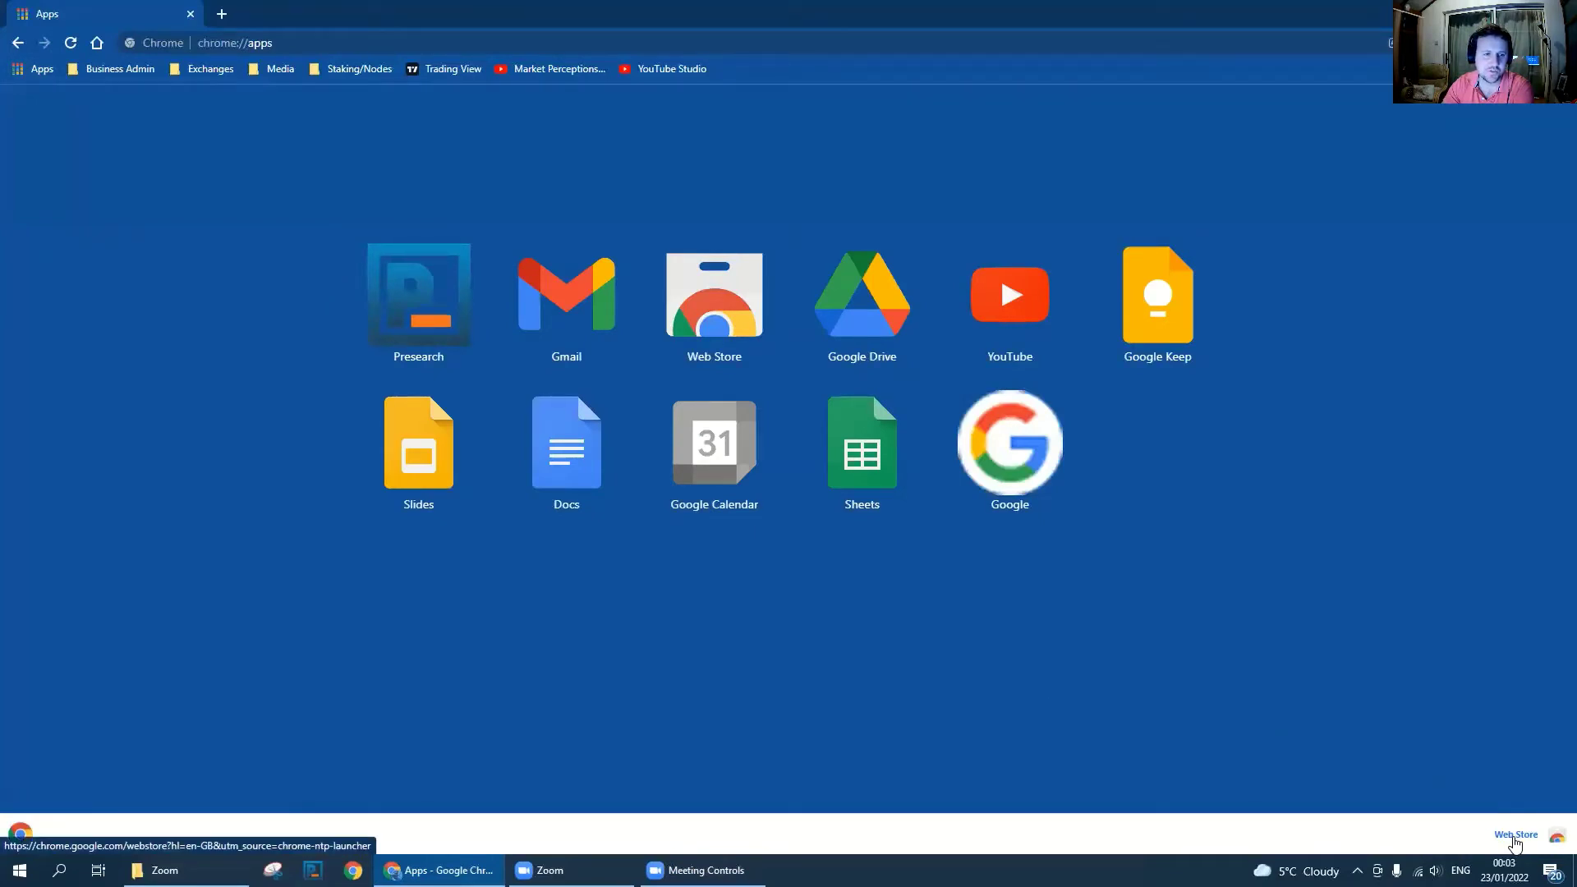
pyautogui.click(1515, 835)
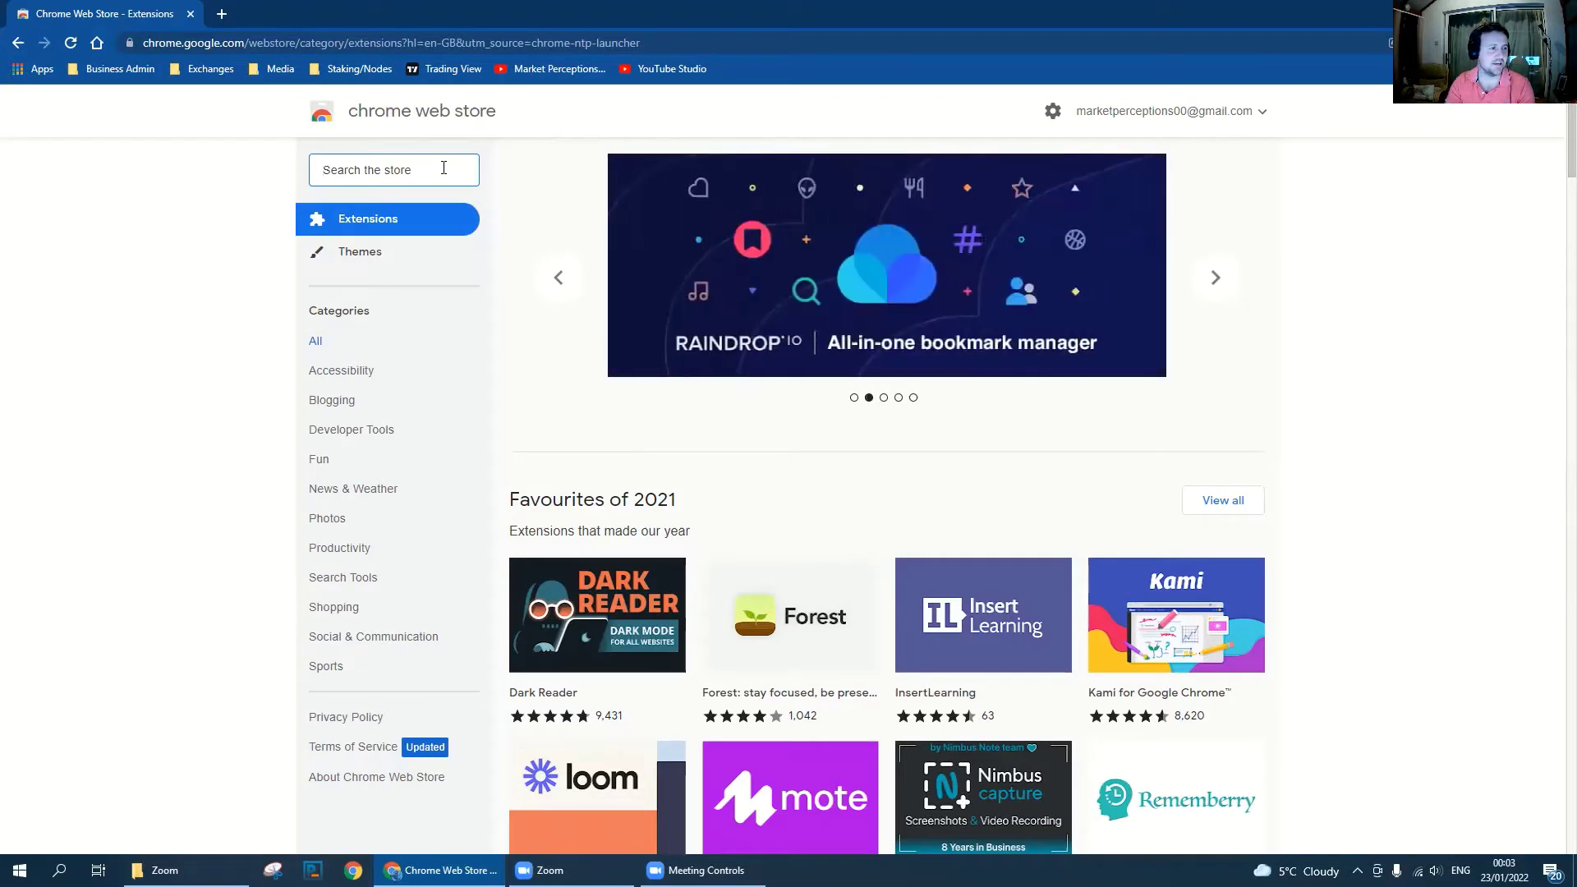
pyautogui.write('prese')
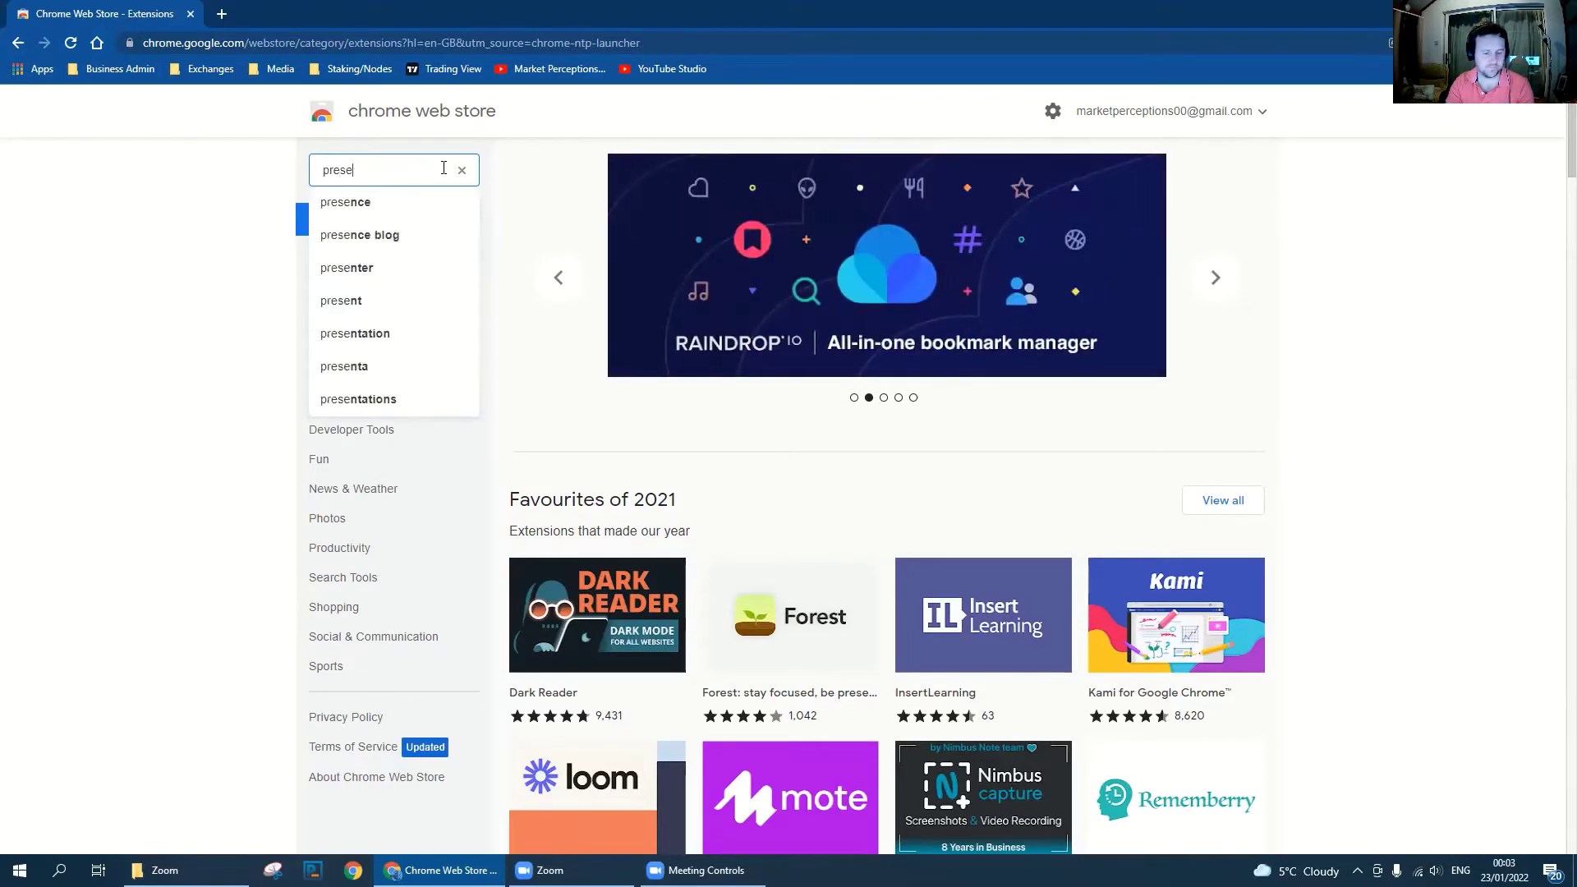
pyautogui.write('arch')
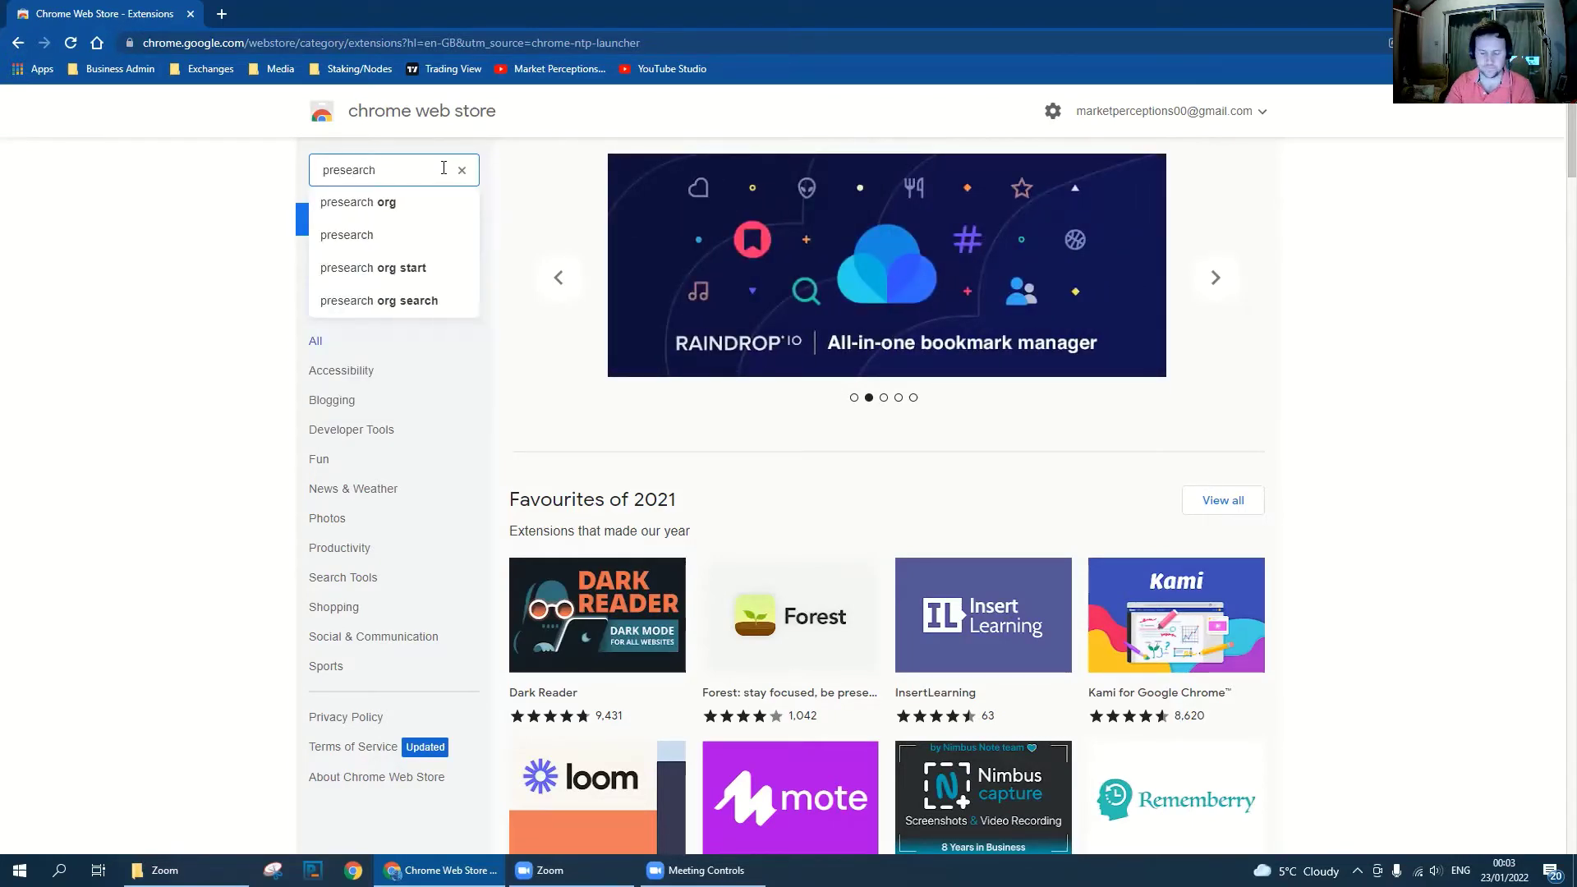
pyautogui.press('Return')
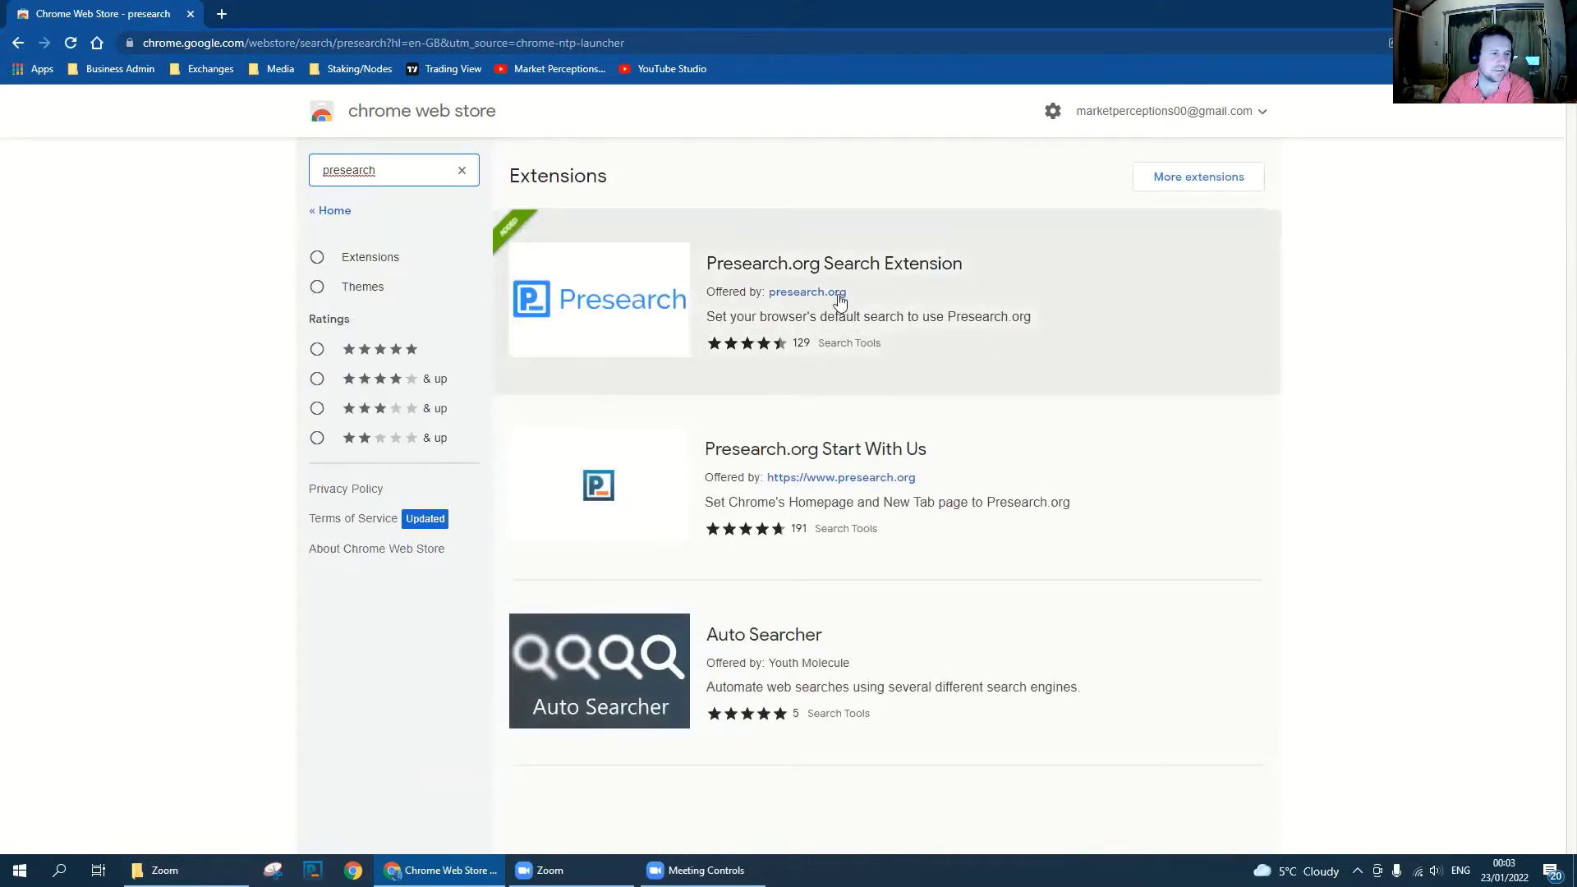
# Open the Presearch.org Search Extension page and enable the disabled extension
pyautogui.click(846, 268)
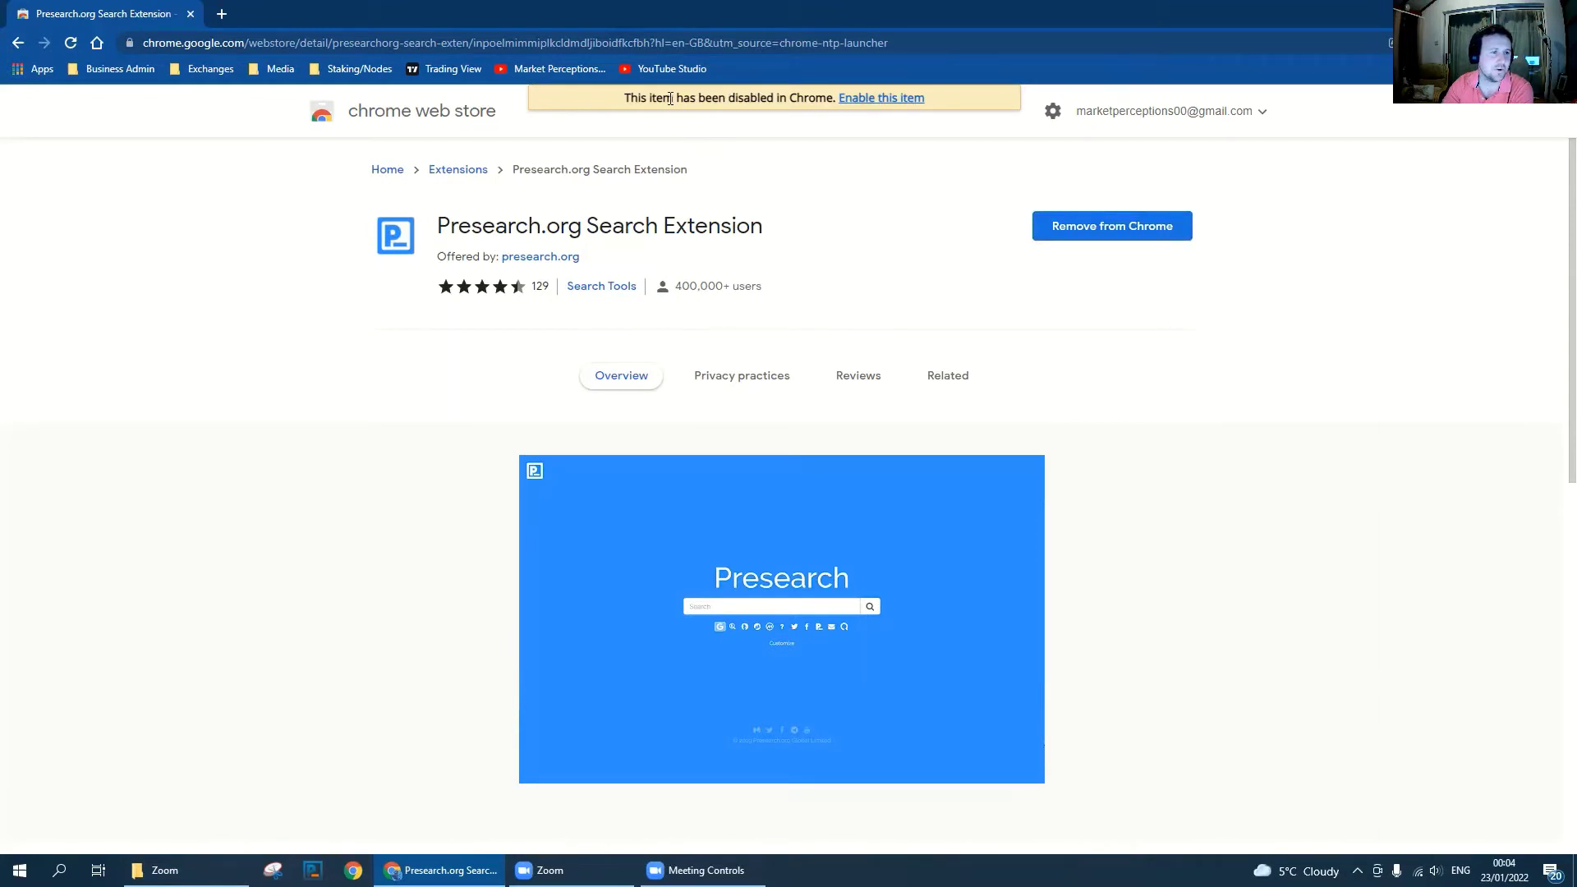
pyautogui.click(875, 99)
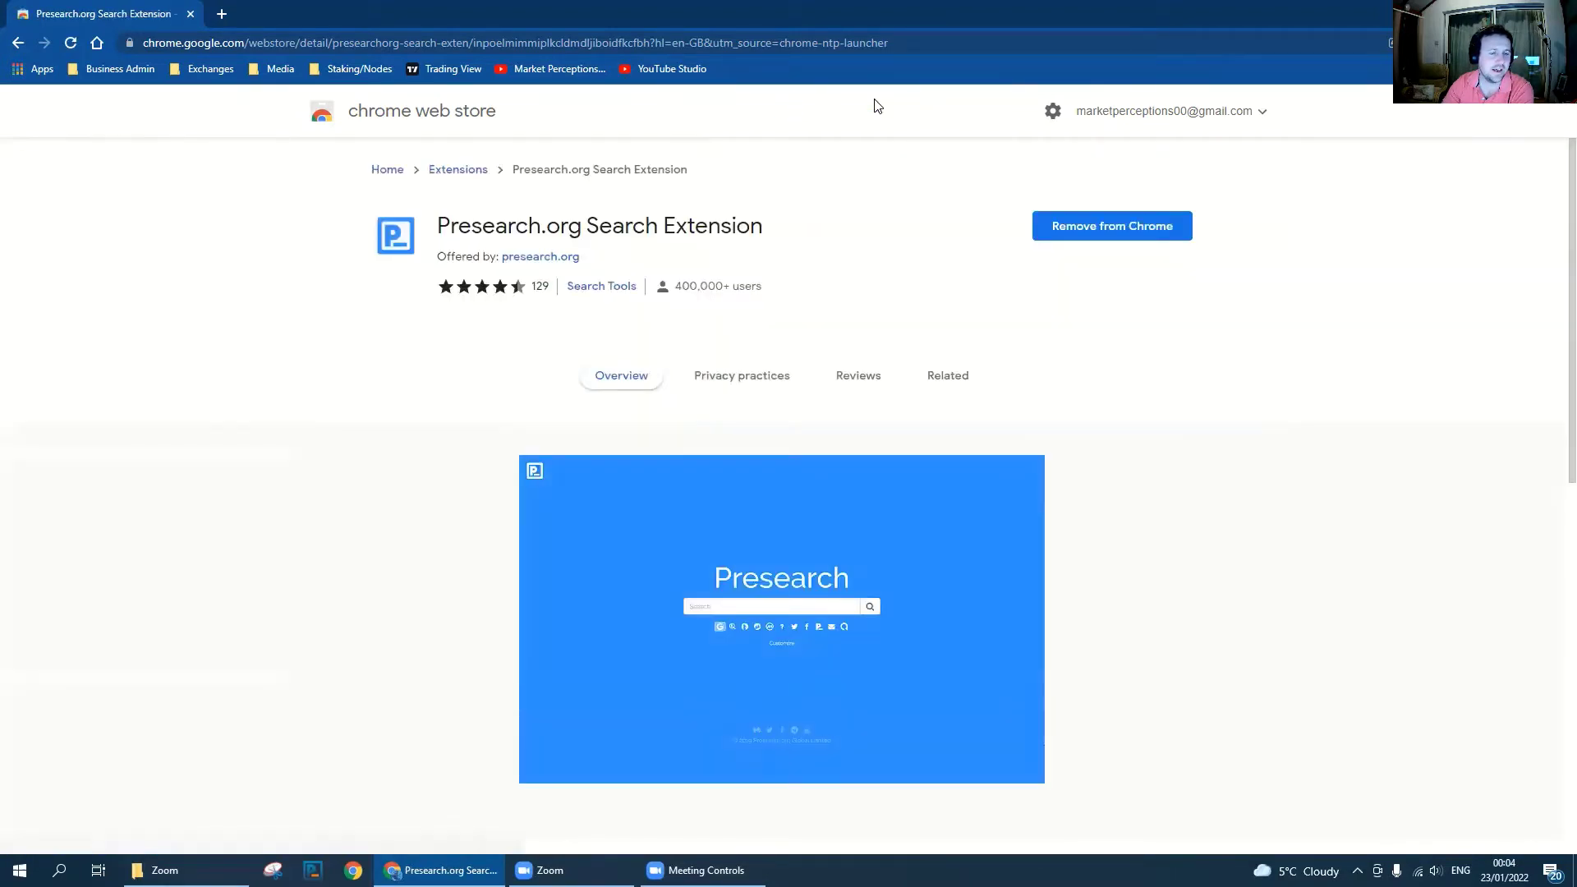
# Search 'bitcoin' from the omnibox in a new tab
pyautogui.click(222, 14)
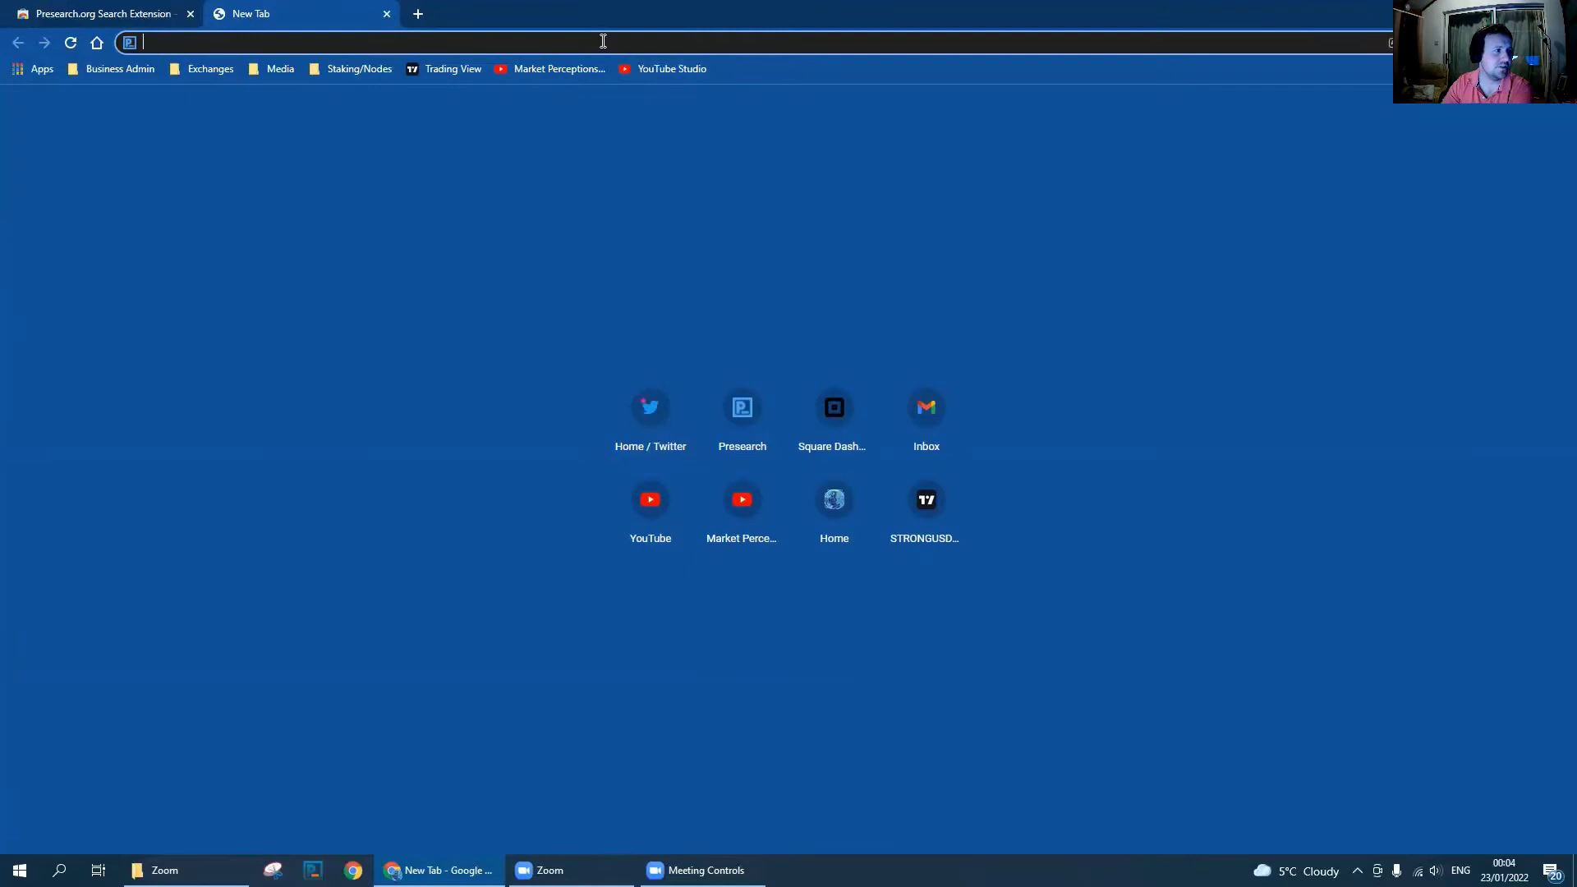
pyautogui.write('bit')
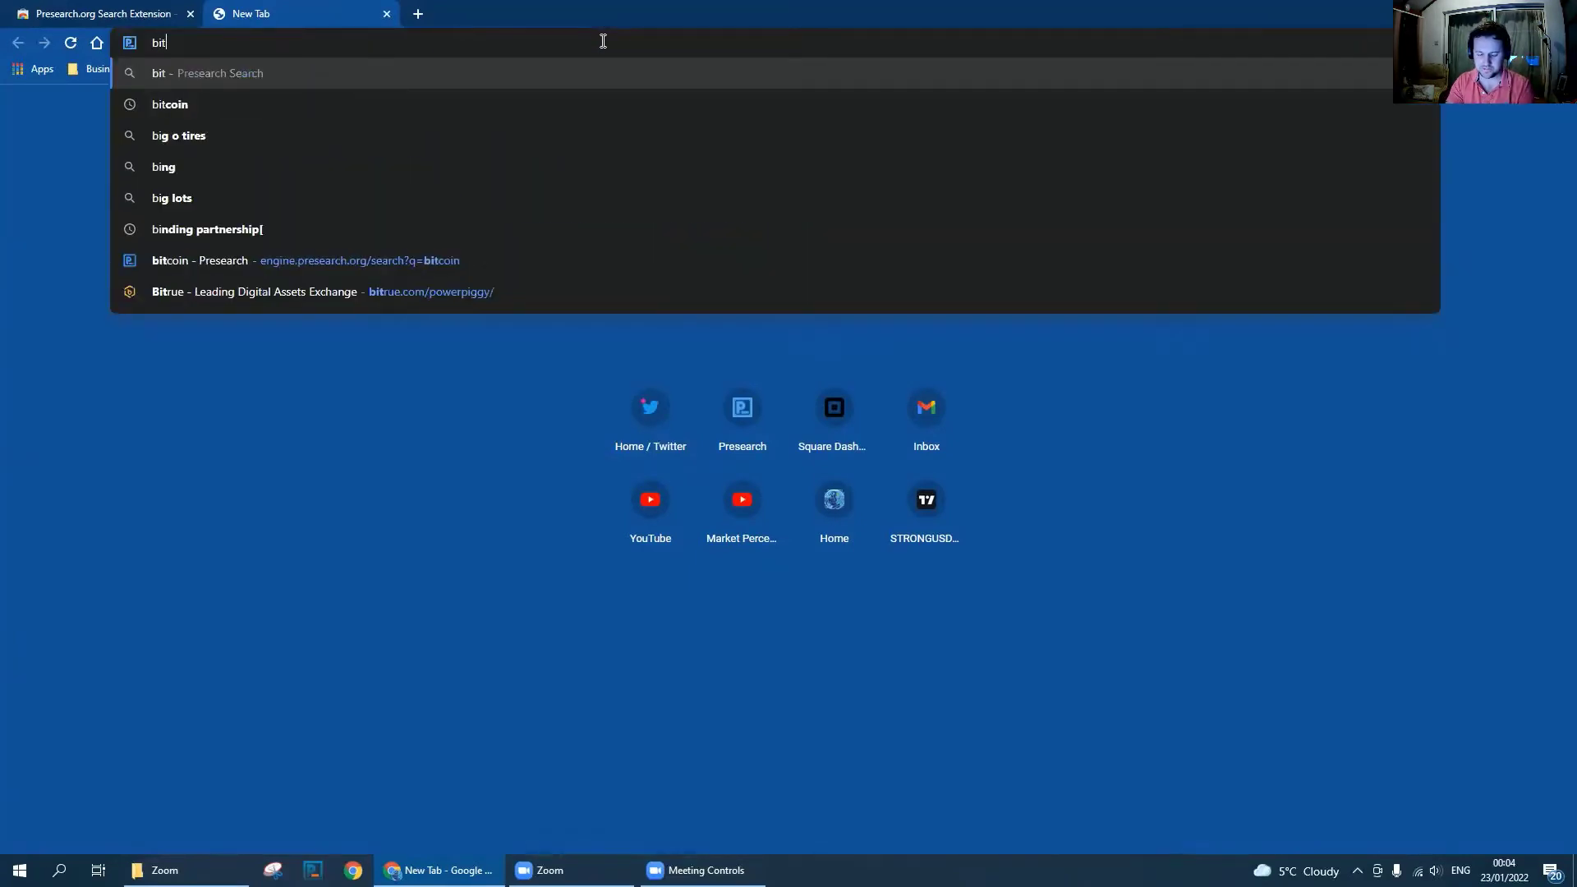
pyautogui.write('coin')
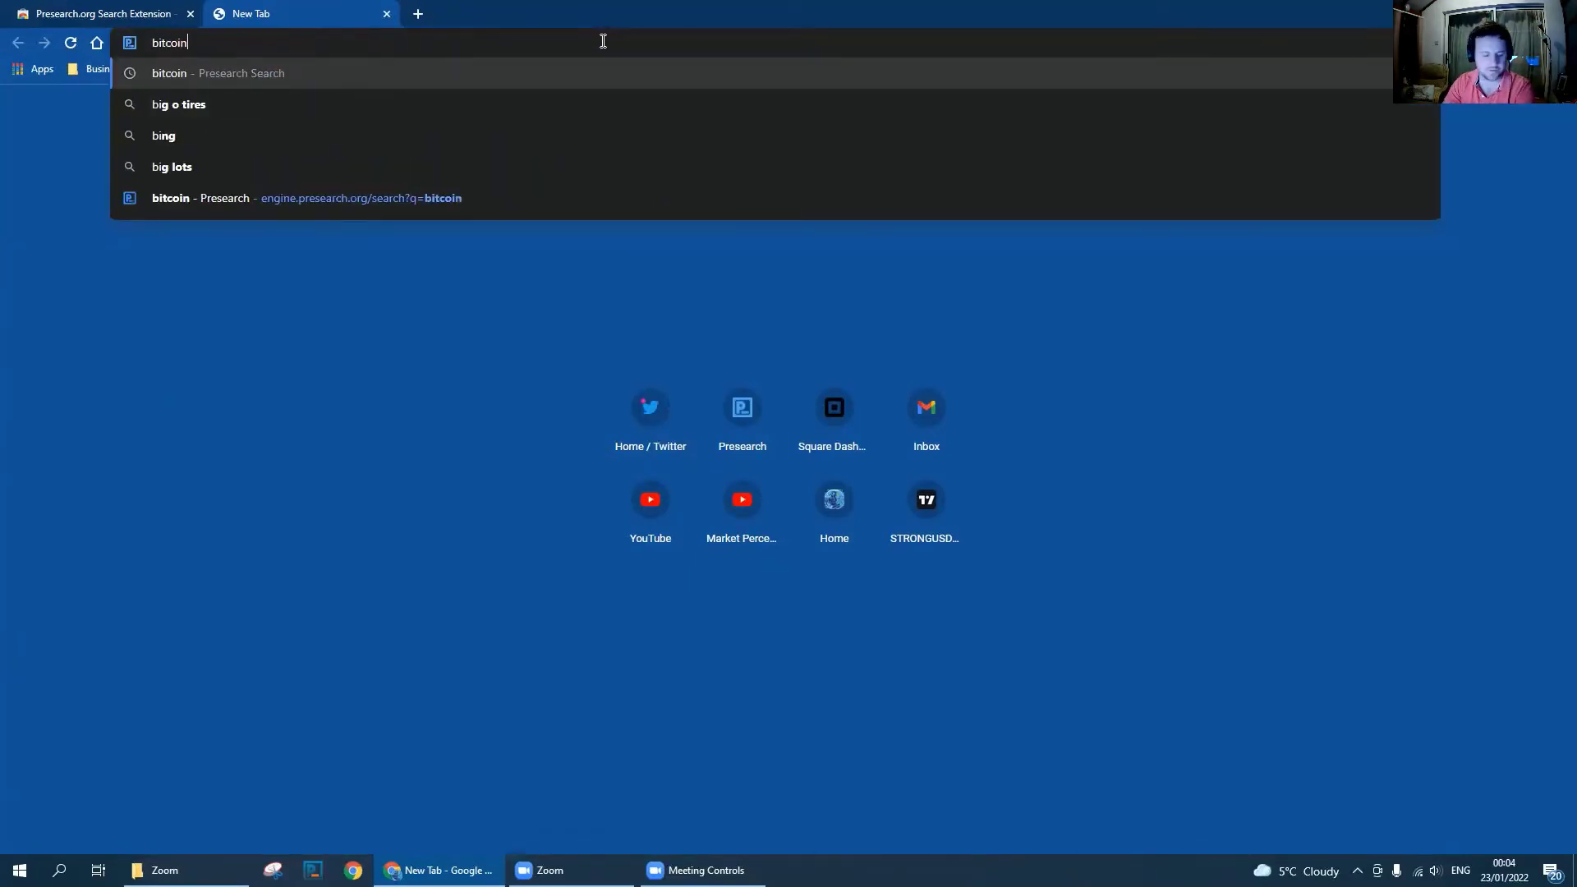
pyautogui.press('Return')
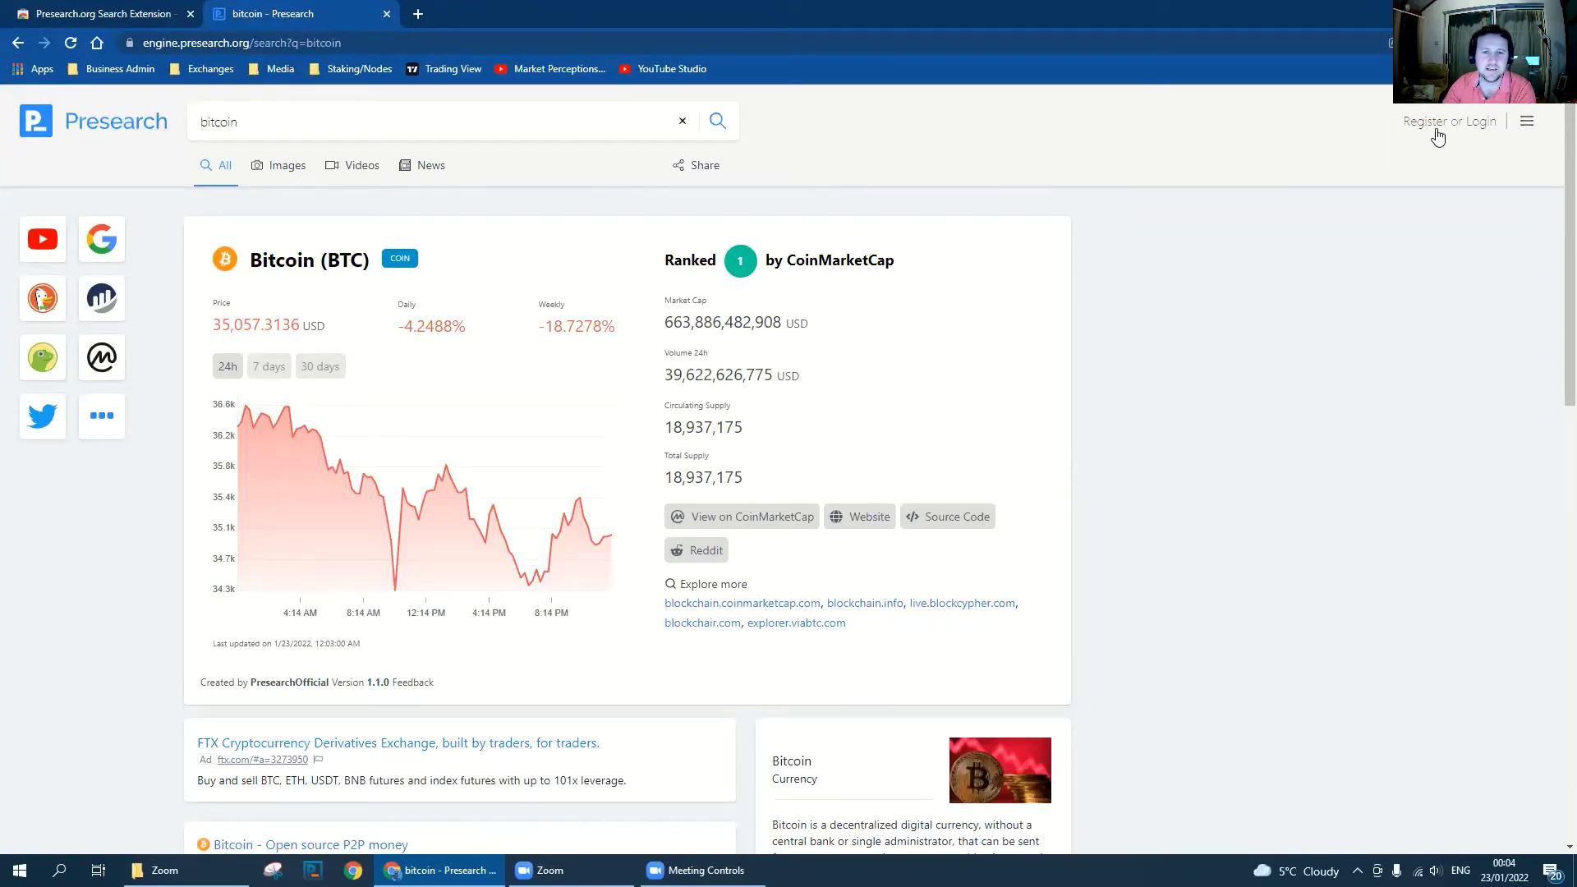
# Log in to Presearch through Register or Login, then return to Chrome's apps page
pyautogui.click(1526, 120)
pyautogui.click(1165, 322)
pyautogui.click(1452, 129)
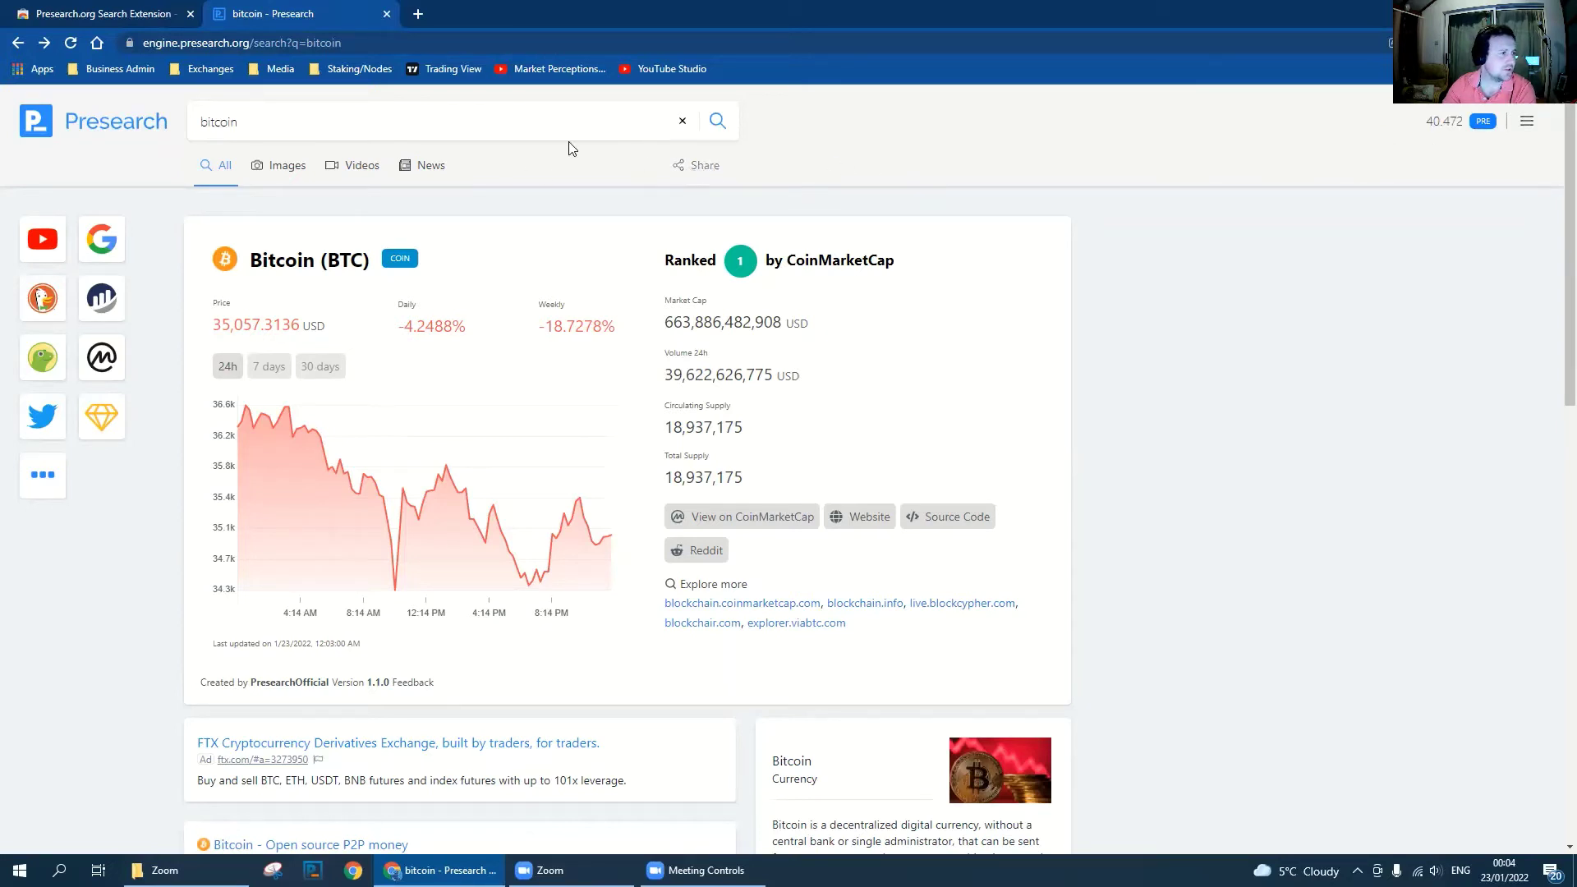
pyautogui.click(36, 69)
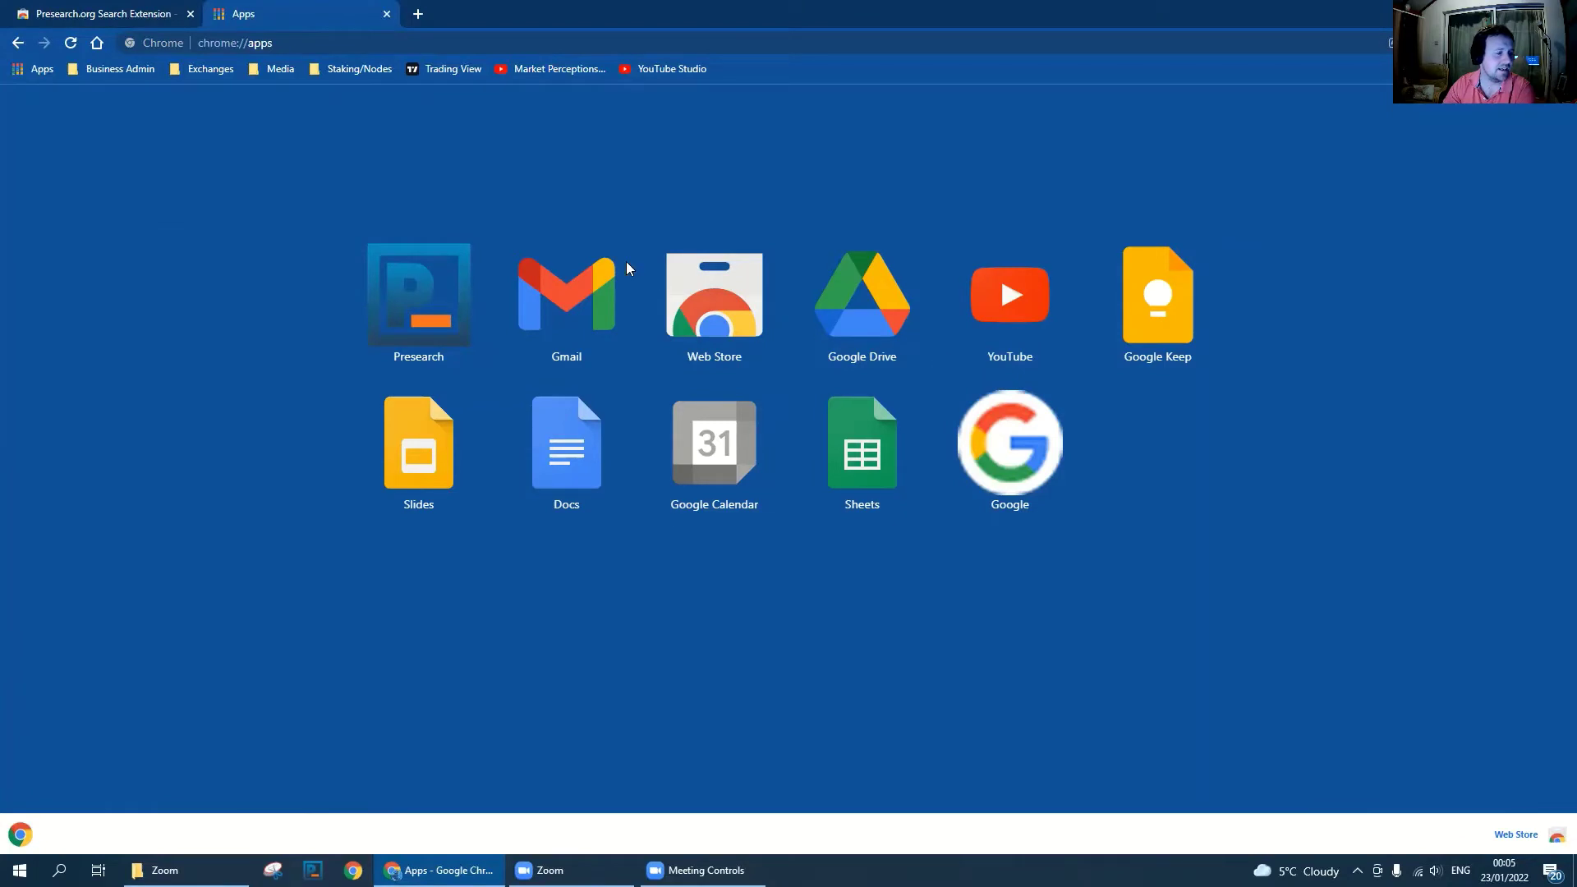
# Launch the Presearch app in its own window, close it, and bring up Chrome's main menu
pyautogui.click(418, 14)
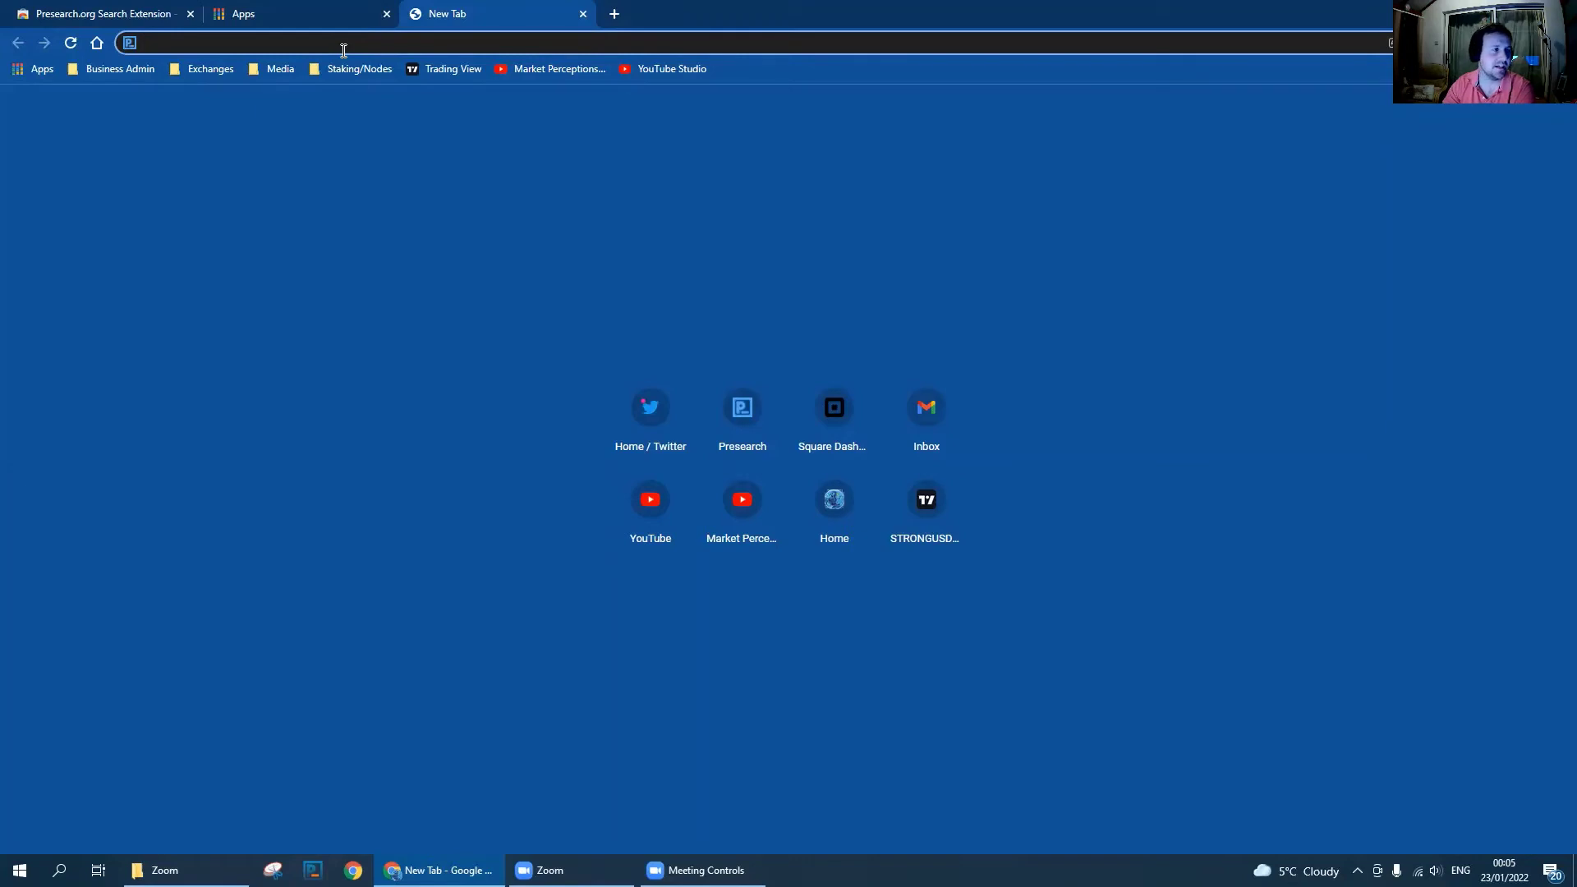
pyautogui.click(307, 14)
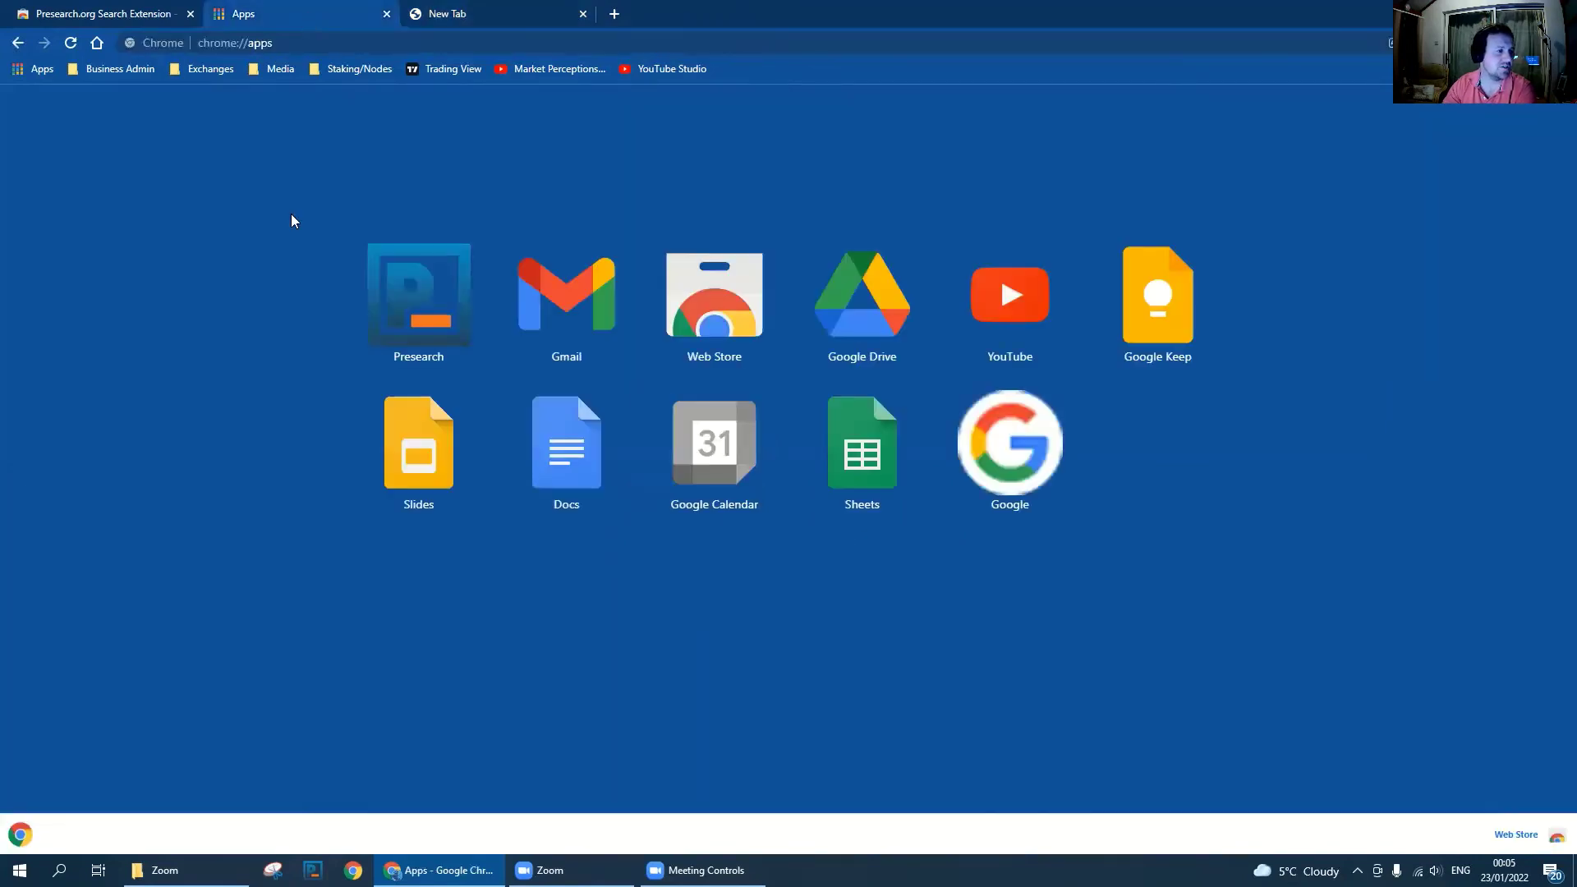
pyautogui.click(396, 311)
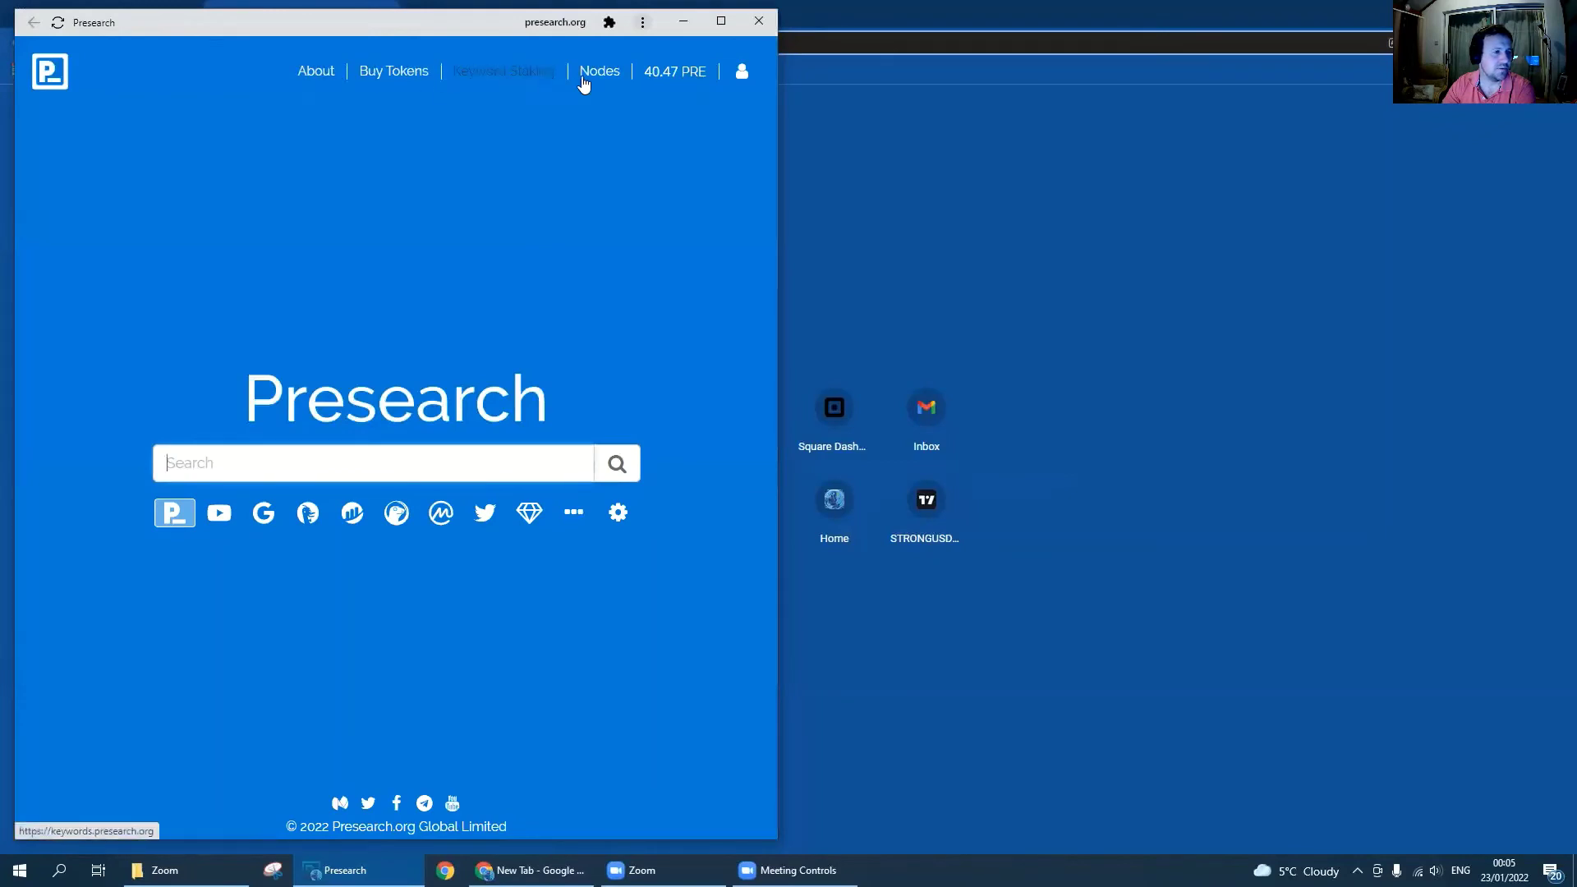
pyautogui.click(759, 19)
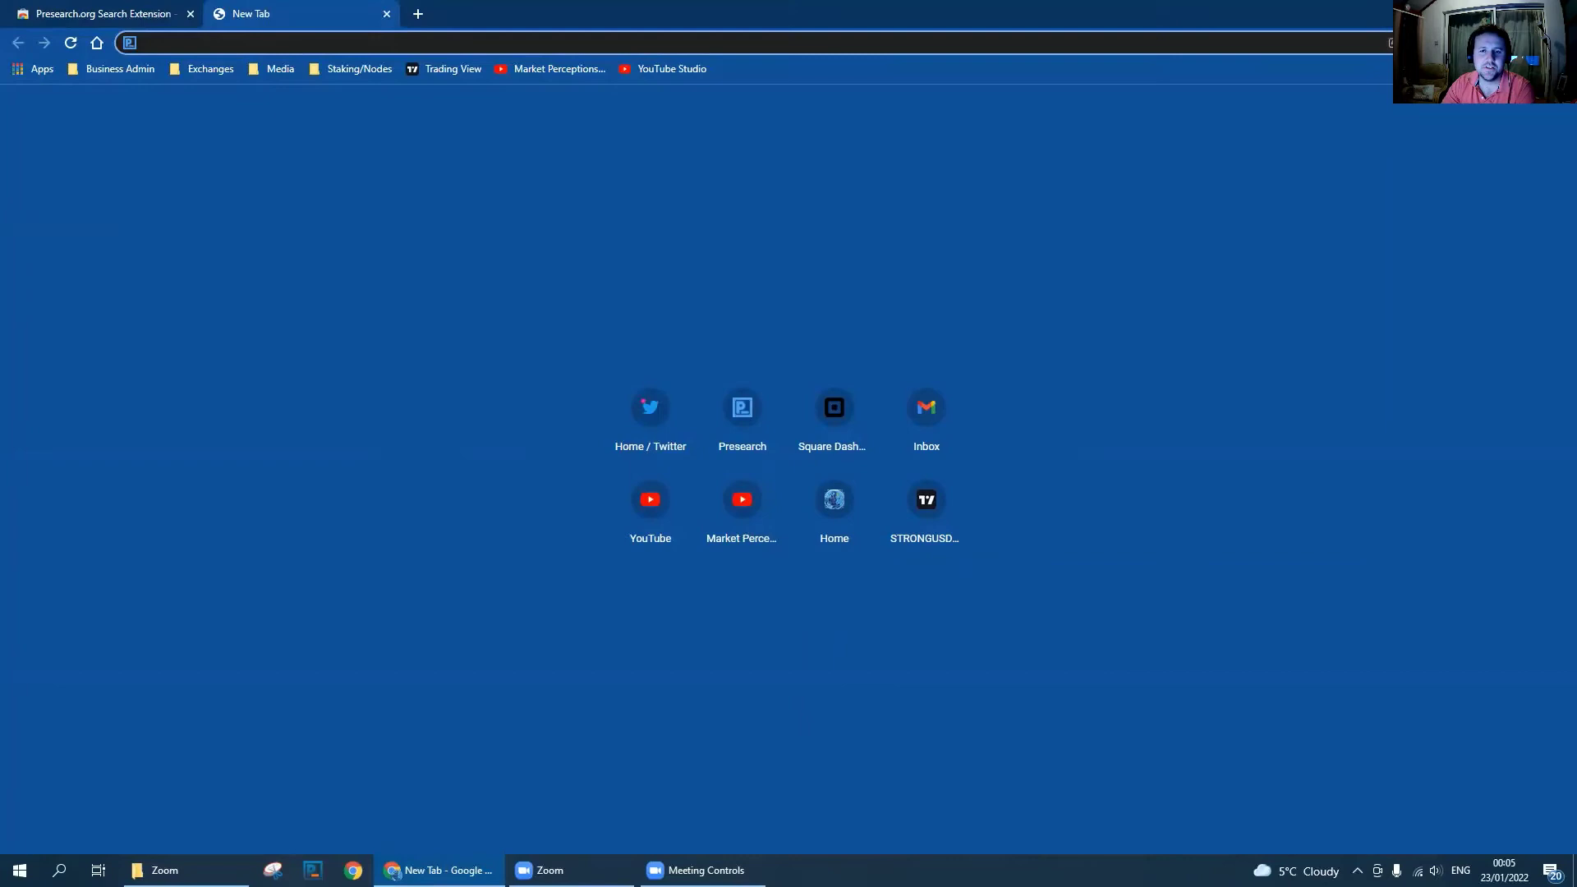
pyautogui.hotkey('alt', 'f')
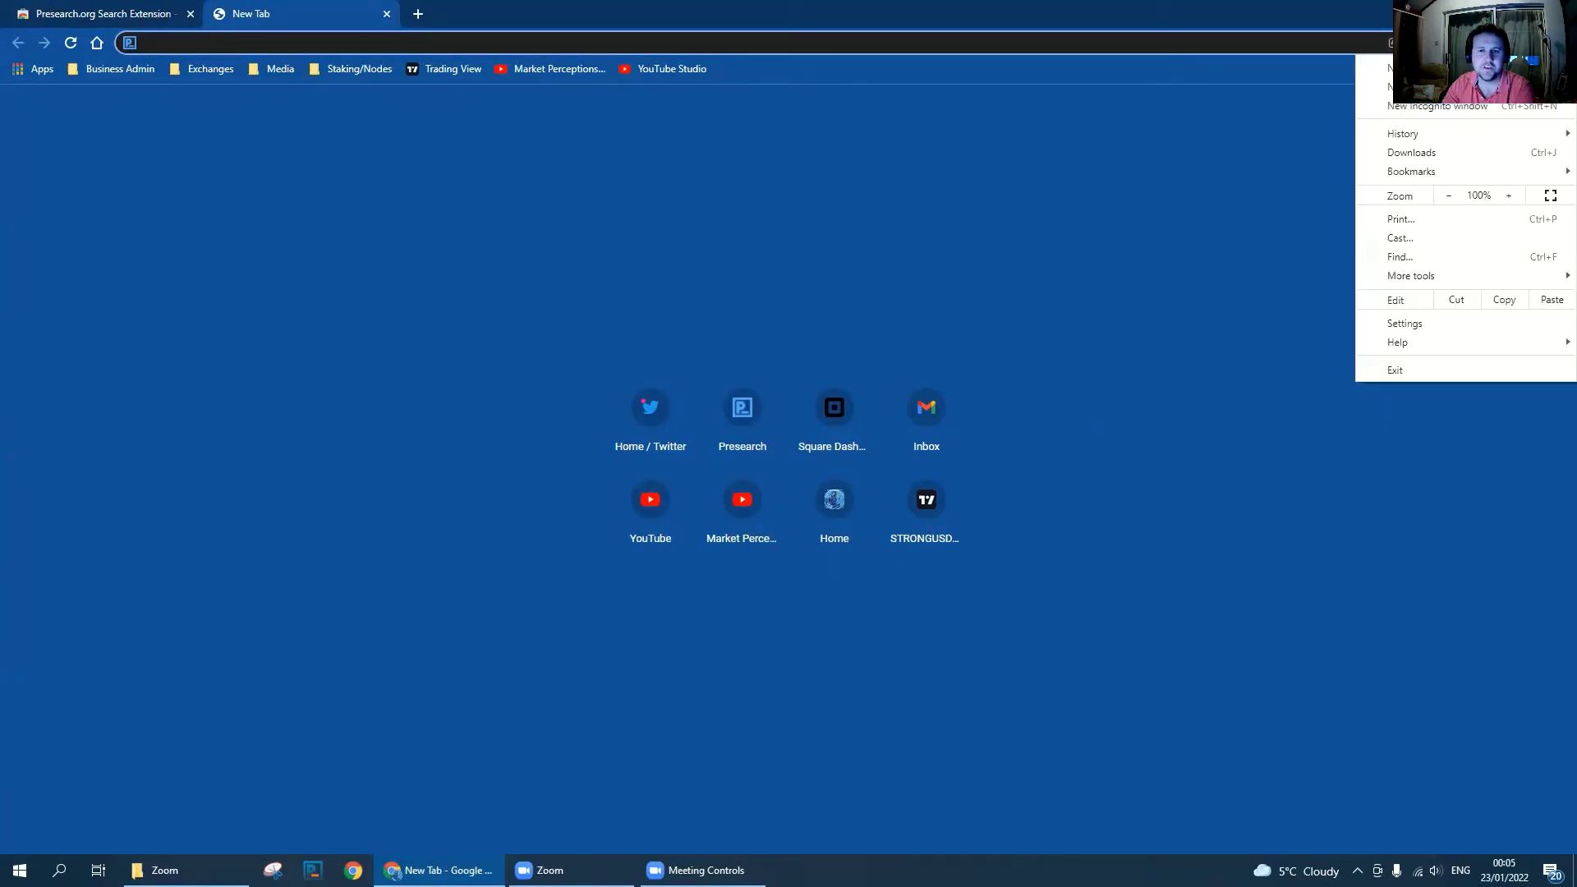
pyautogui.moveTo(1411, 276)
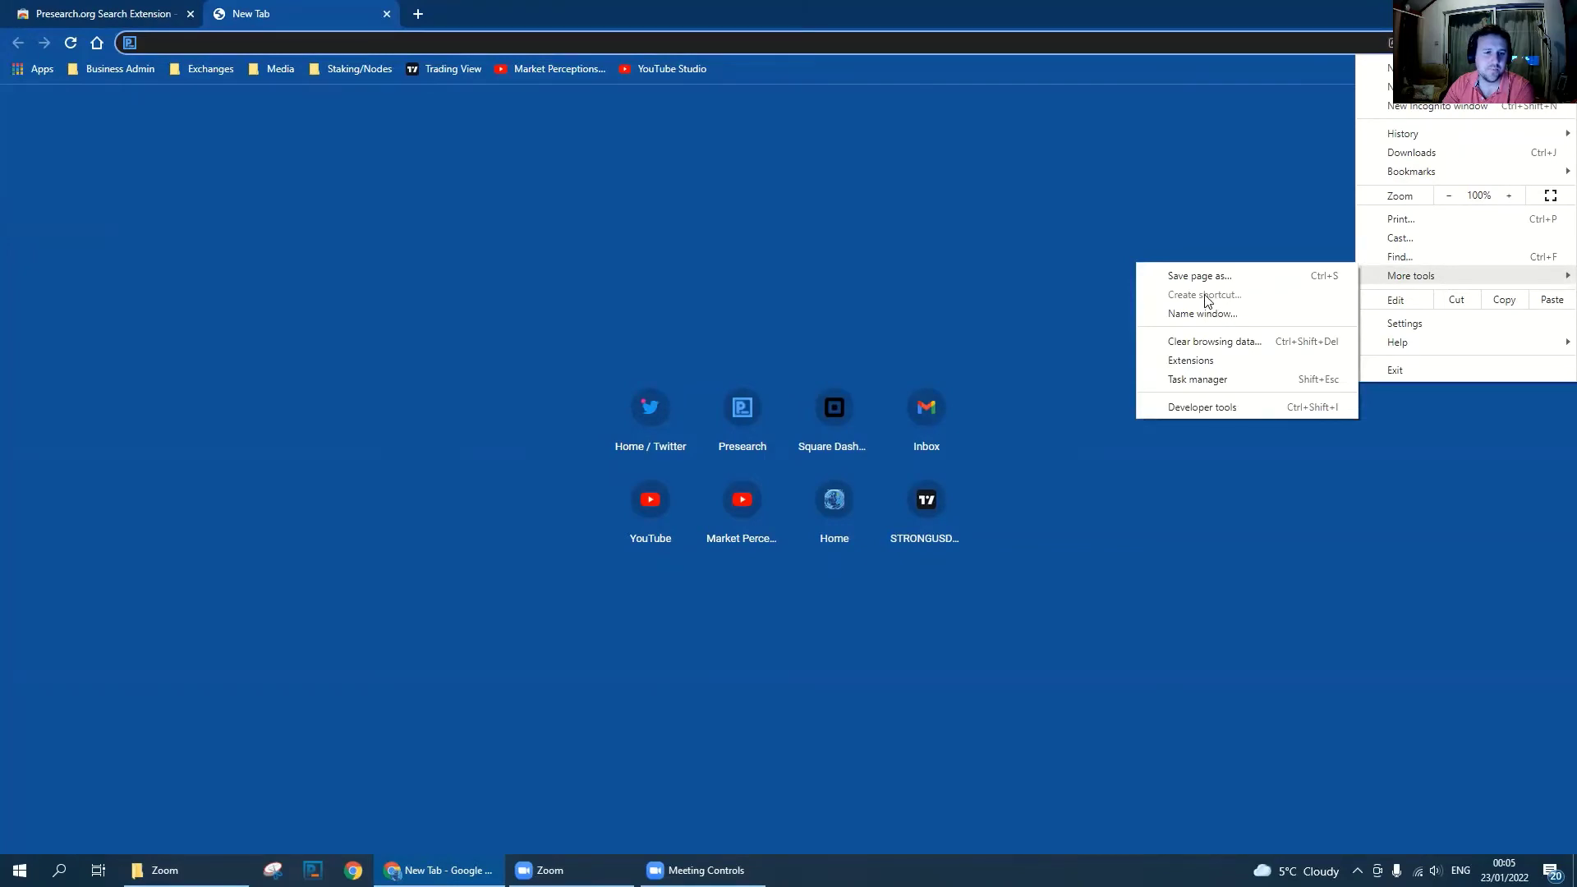
# Go to presearch.org from the address bar of a new tab
pyautogui.click(35, 72)
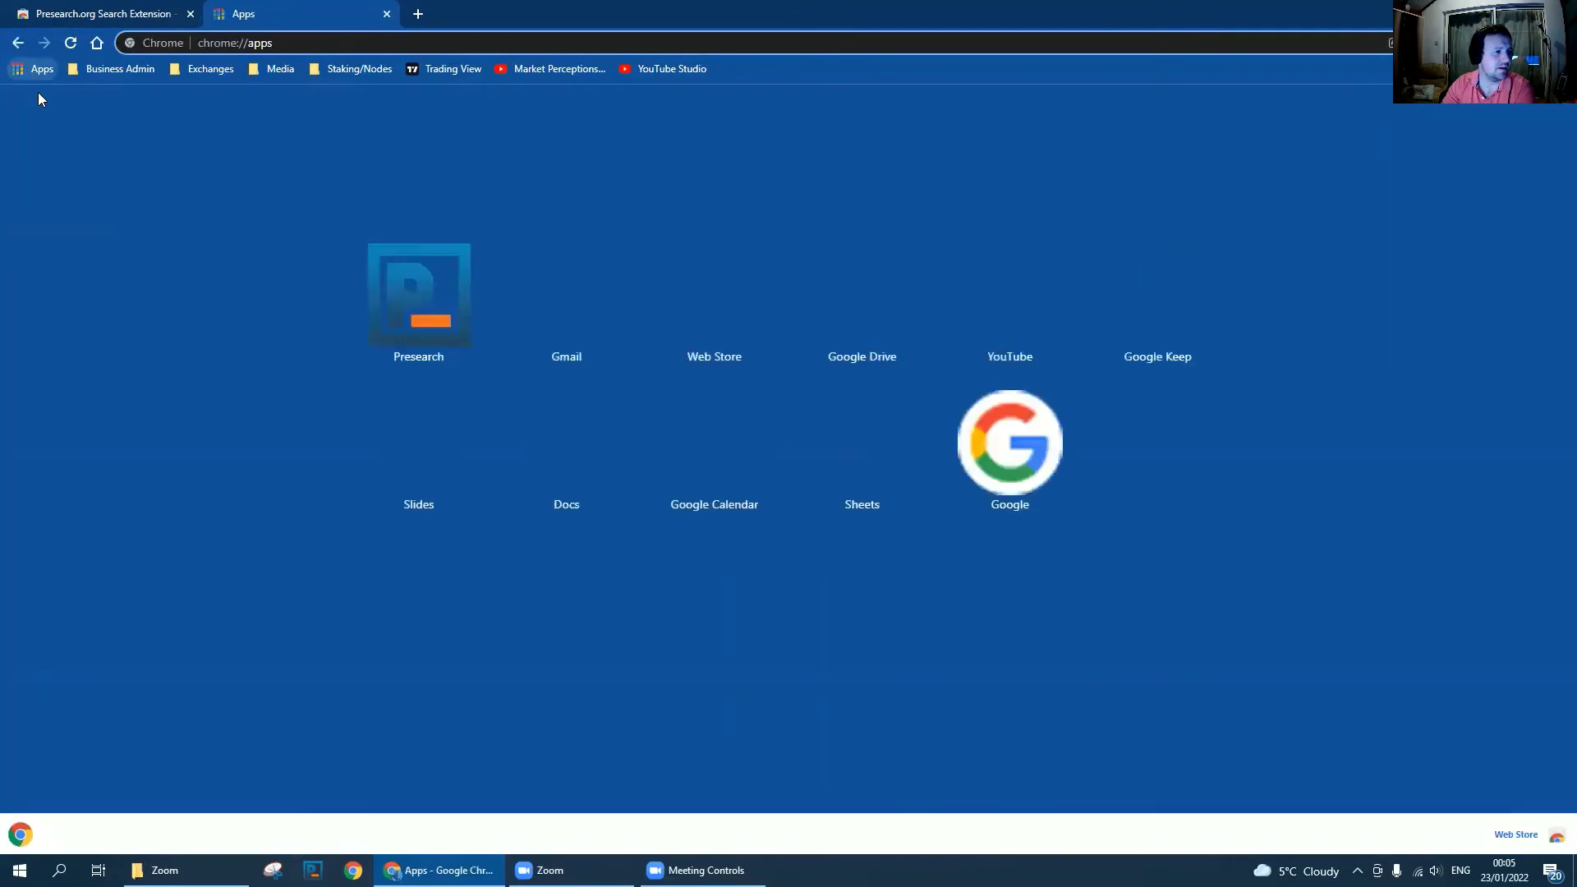
pyautogui.click(414, 14)
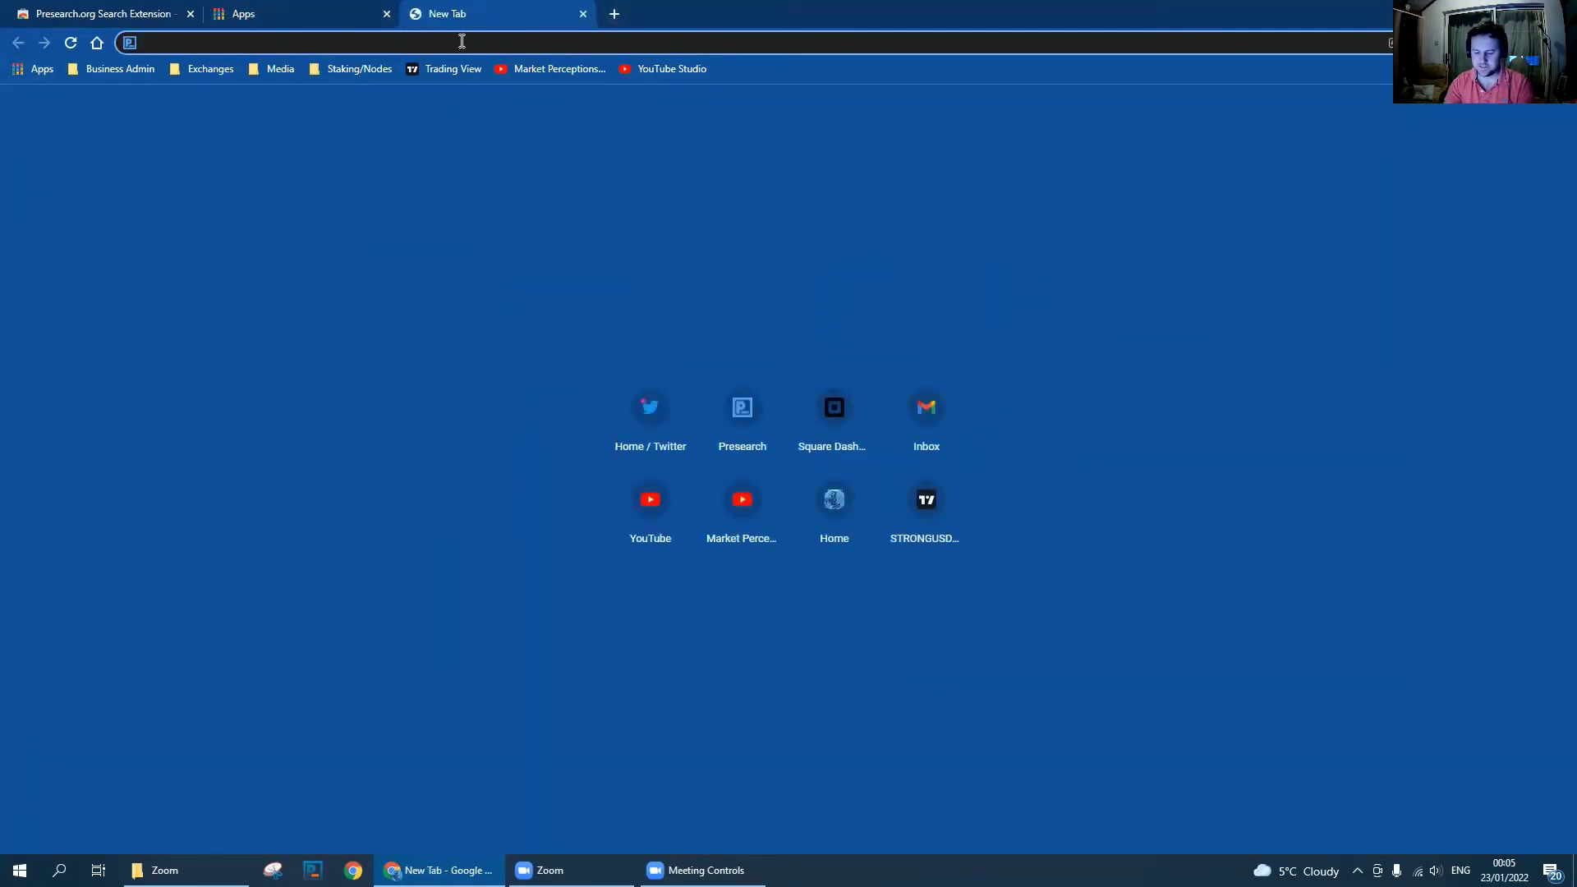
pyautogui.write('presaea')
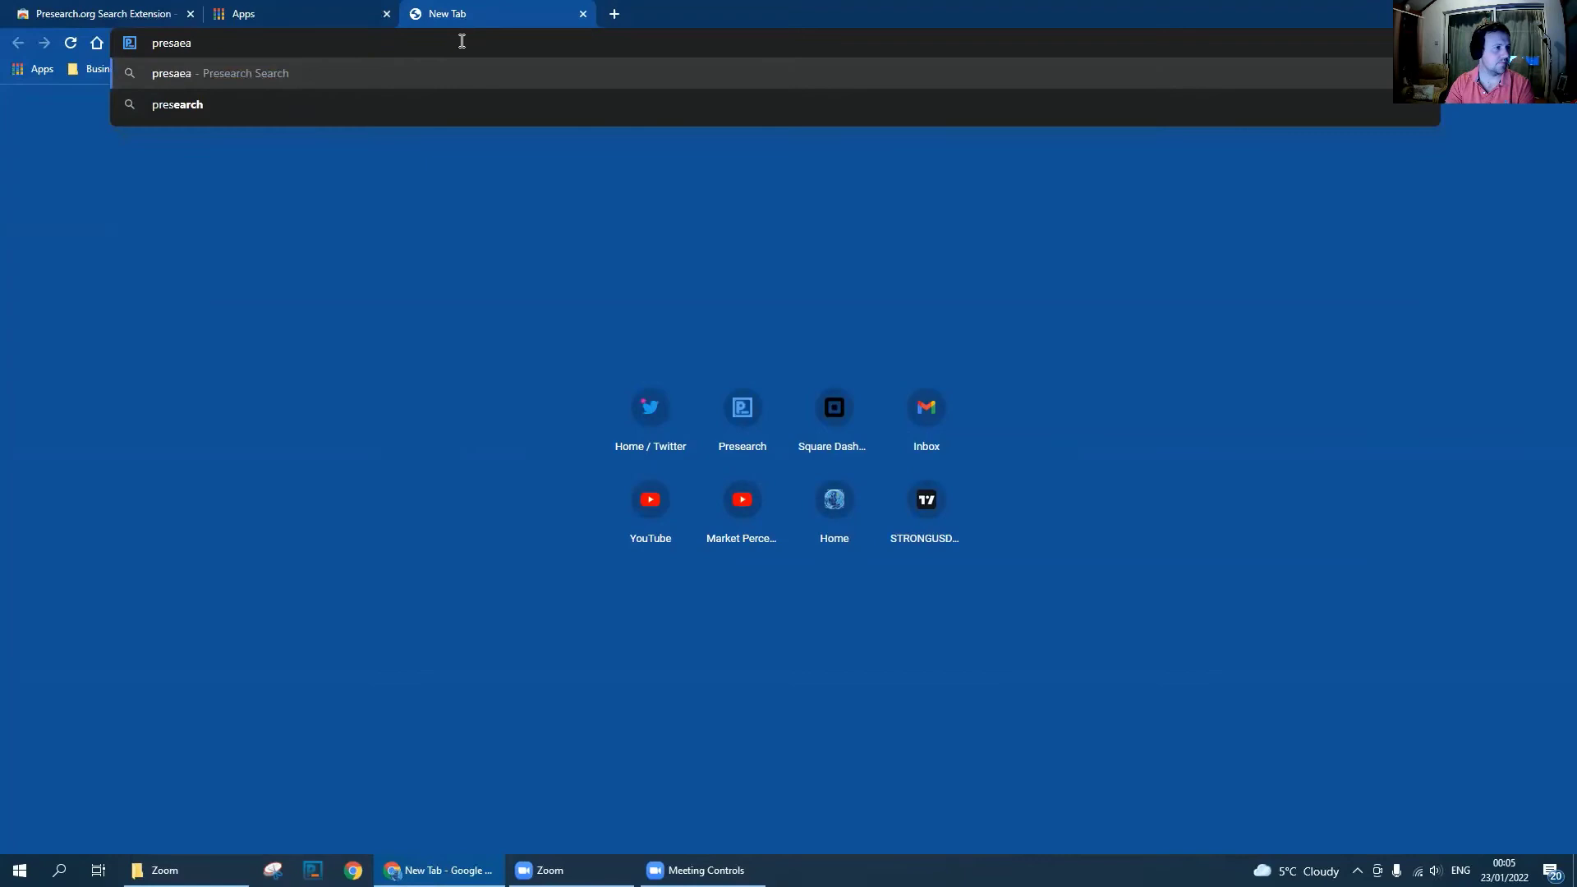
pyautogui.press('BackSpace')
pyautogui.press('BackSpace')
pyautogui.press('BackSpace')
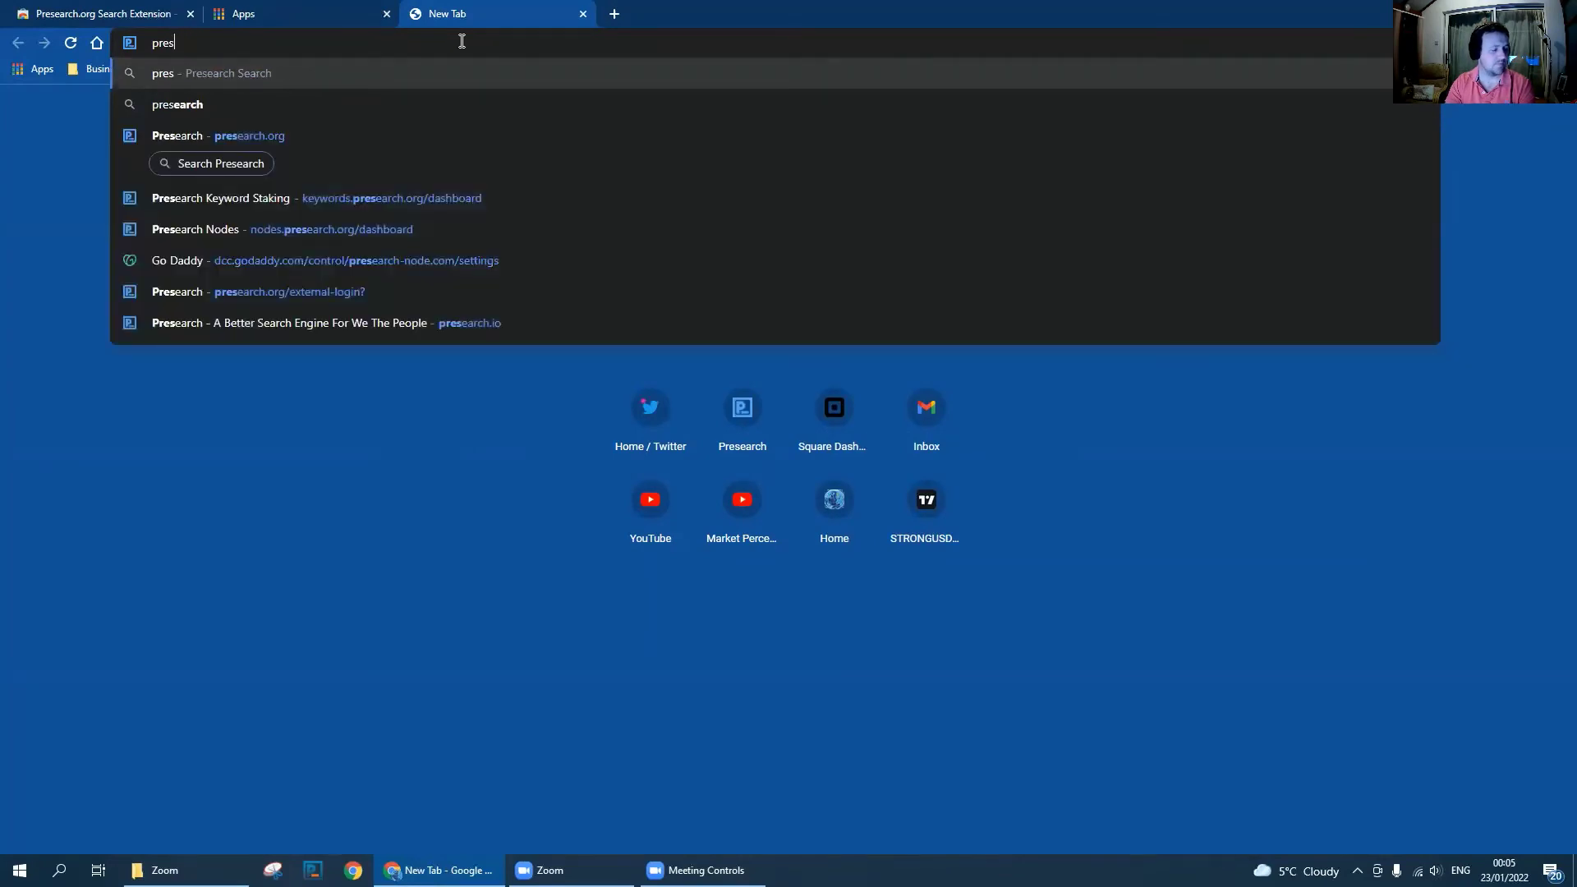
pyautogui.write('earch')
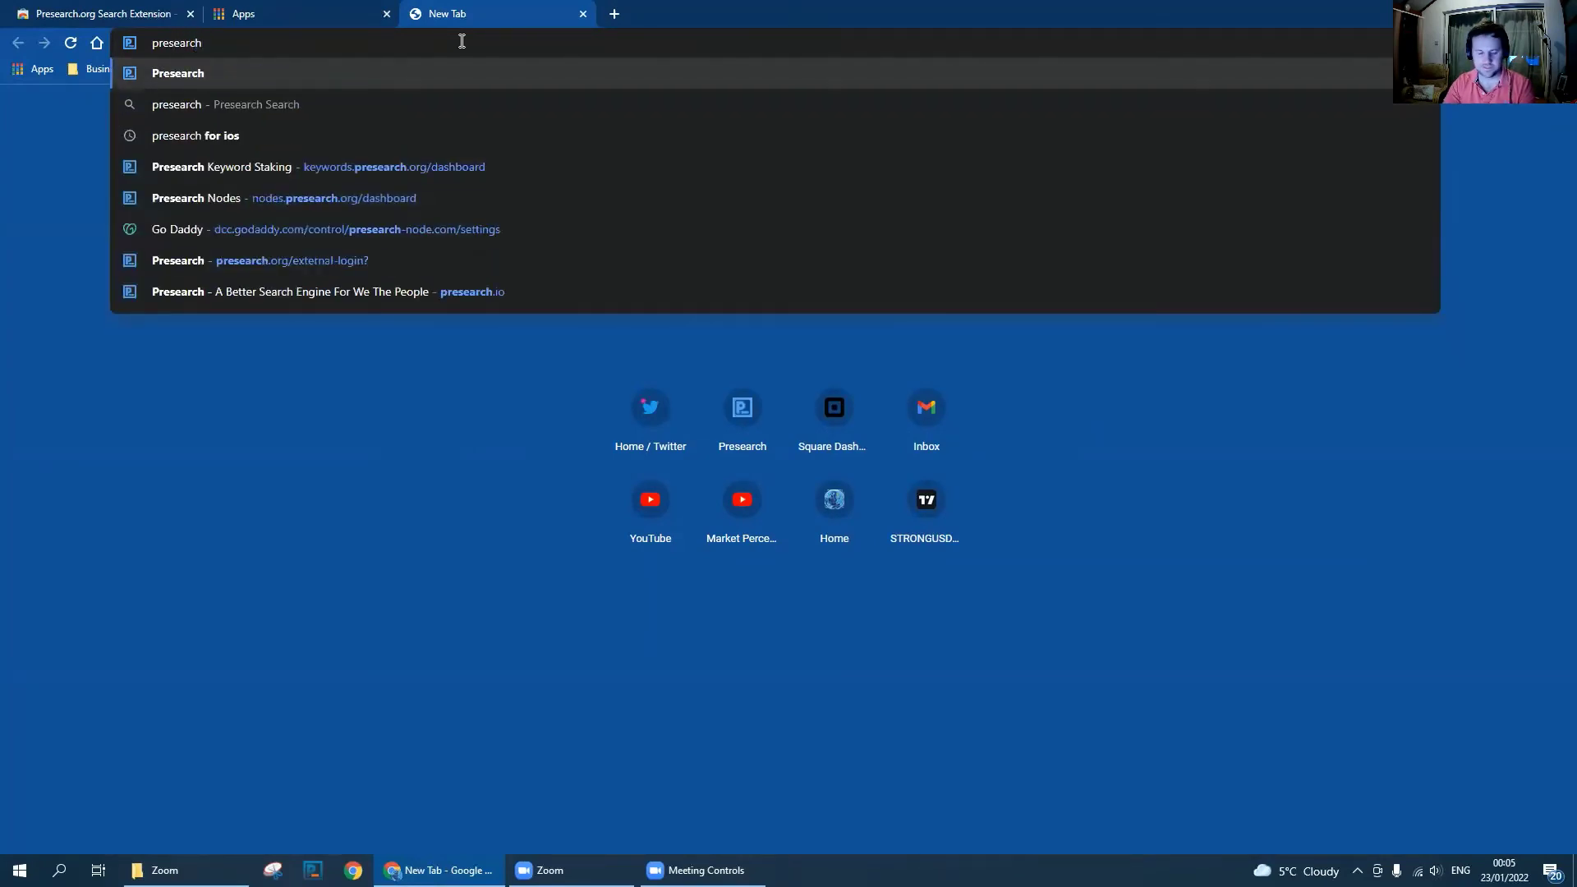
pyautogui.press('Return')
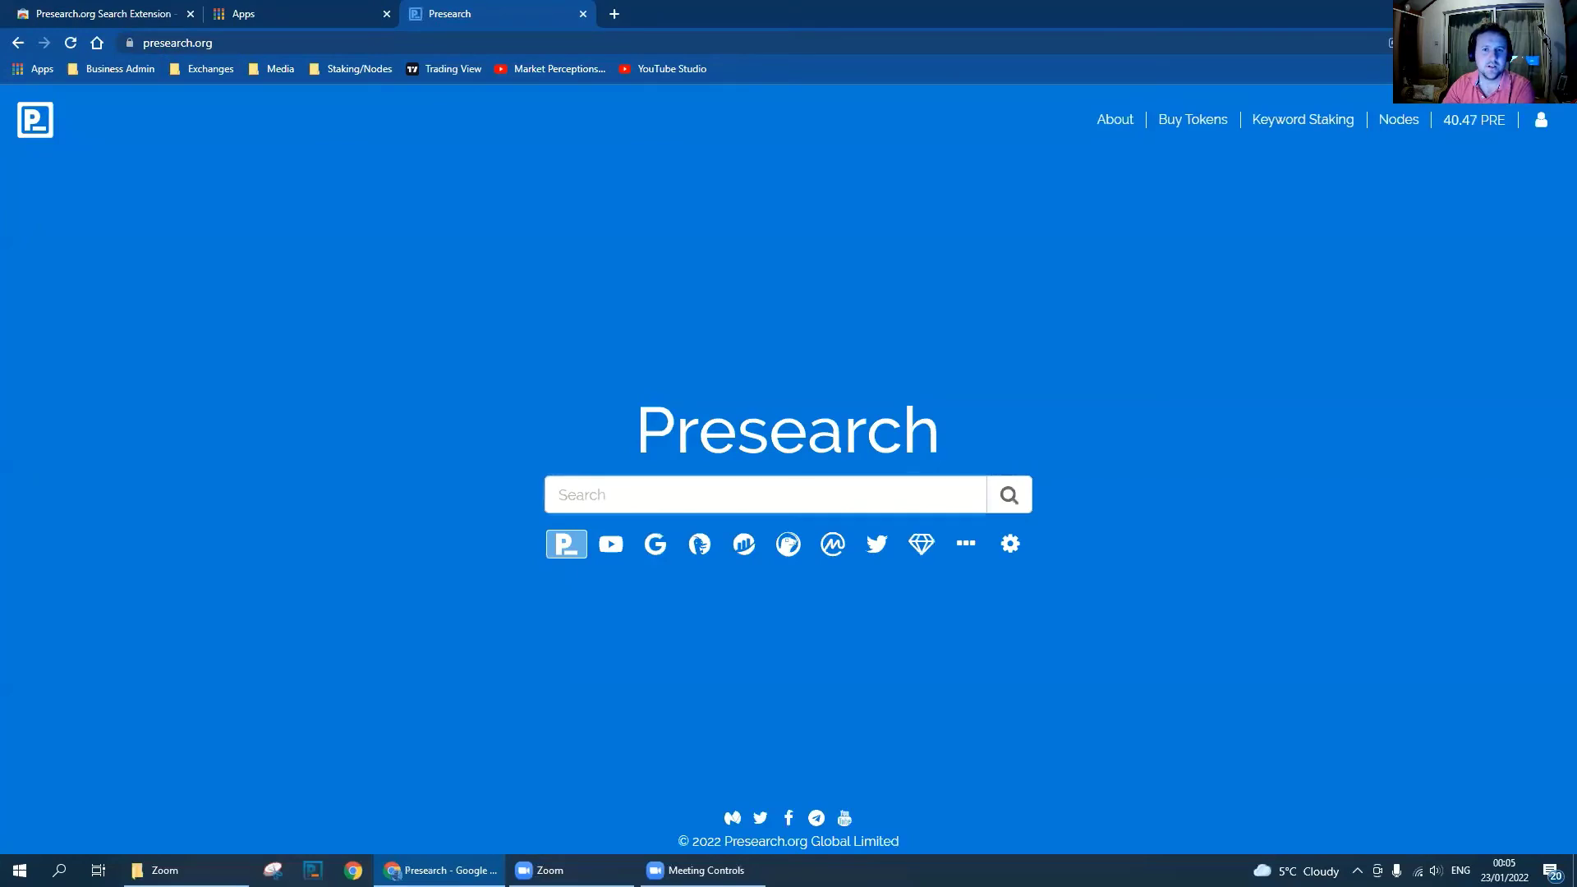
# Create a Presearch shortcut set to open as its own window
pyautogui.click(1560, 42)
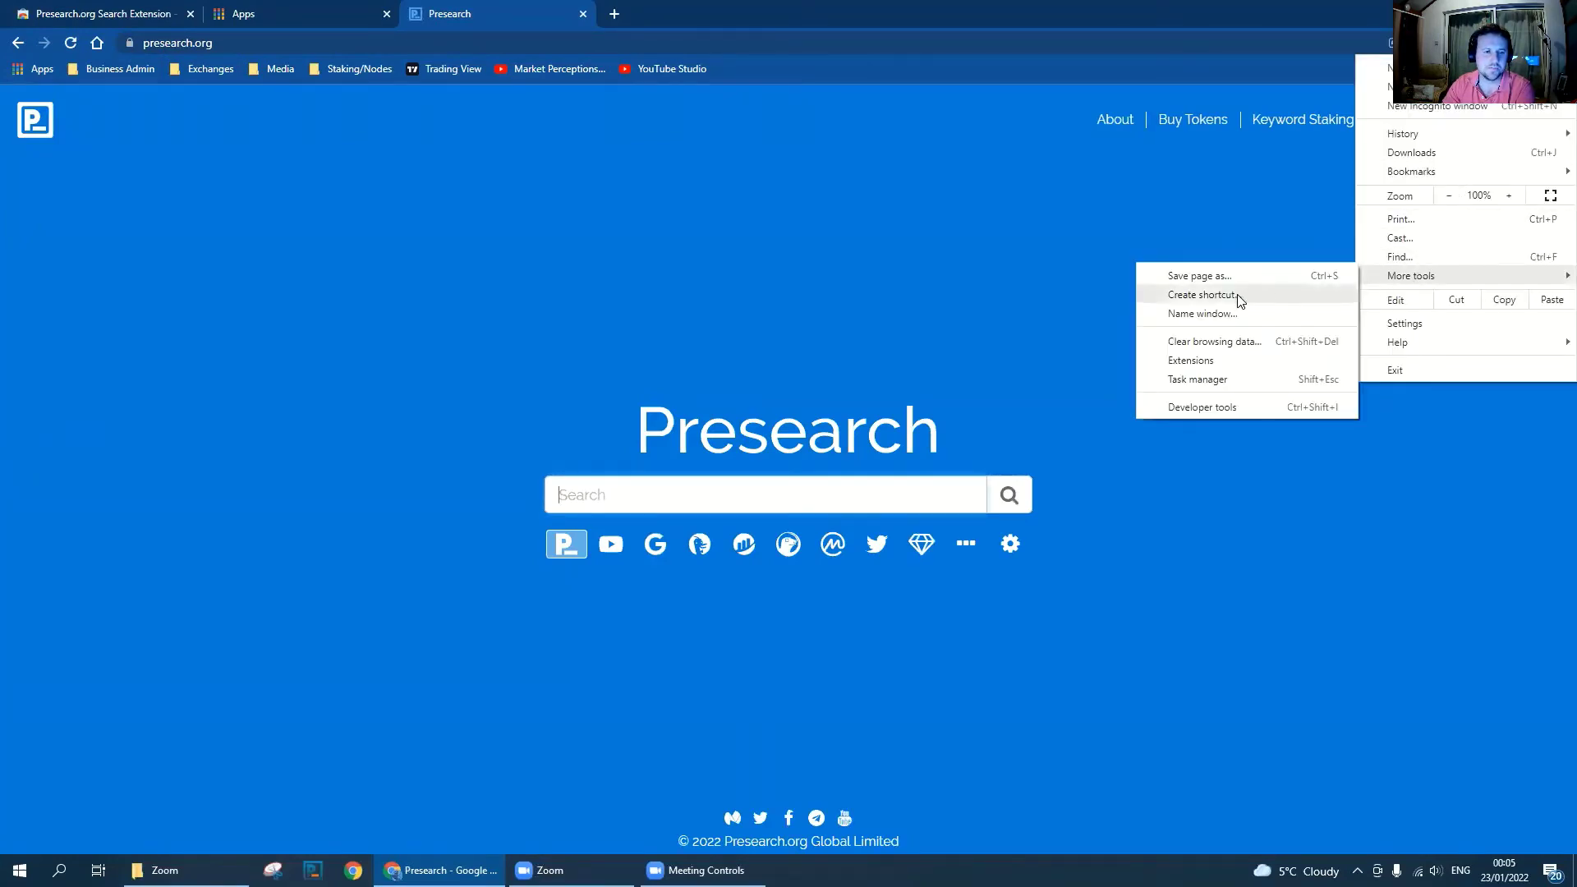
pyautogui.click(1201, 294)
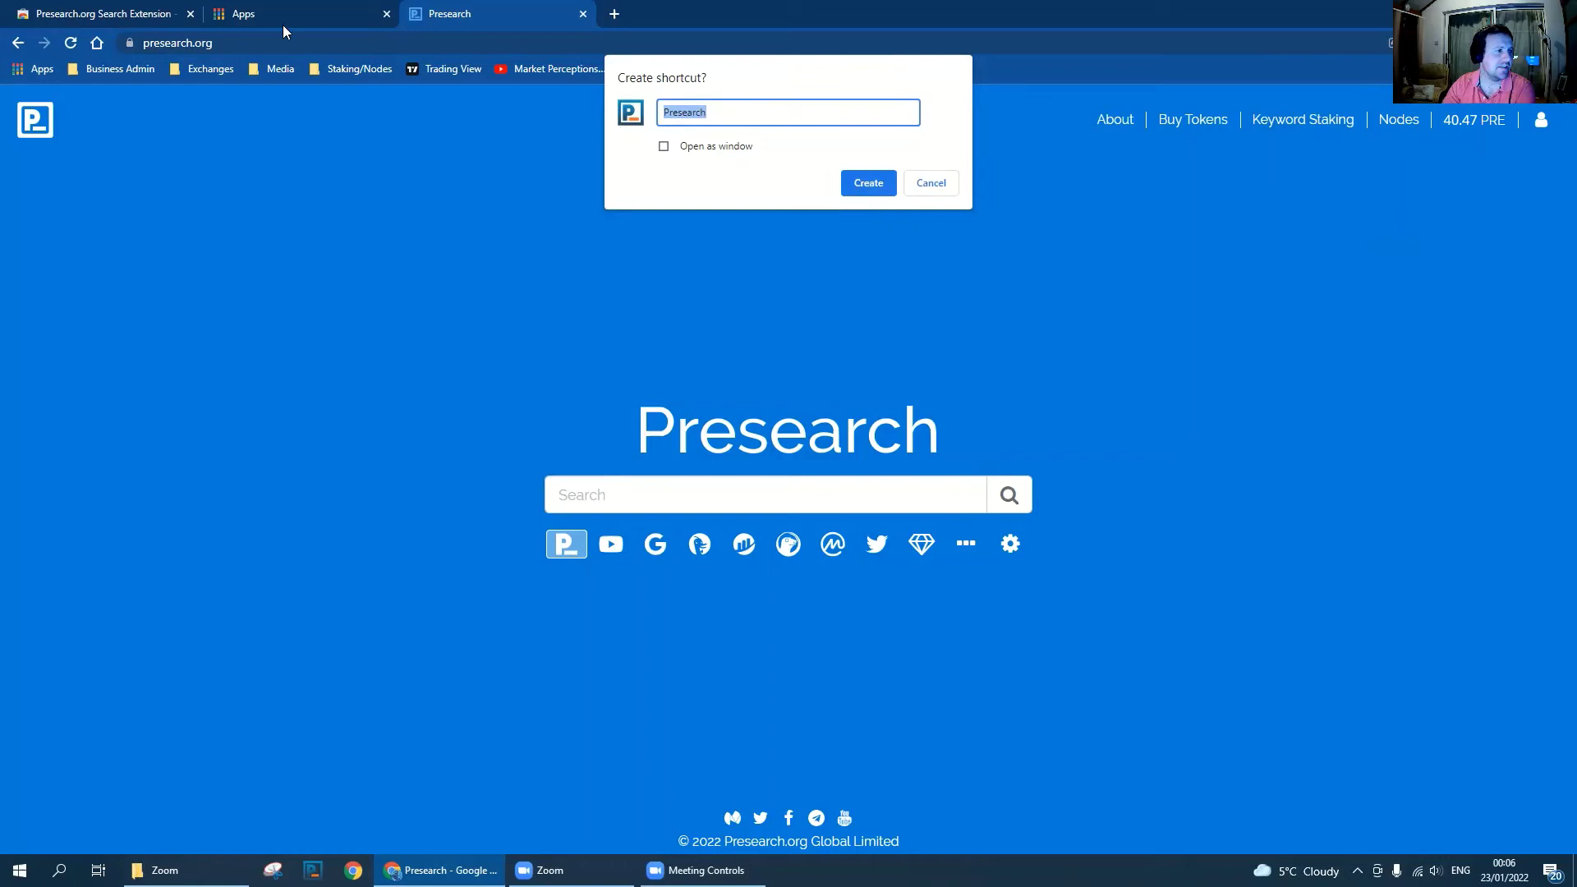
pyautogui.press('Return')
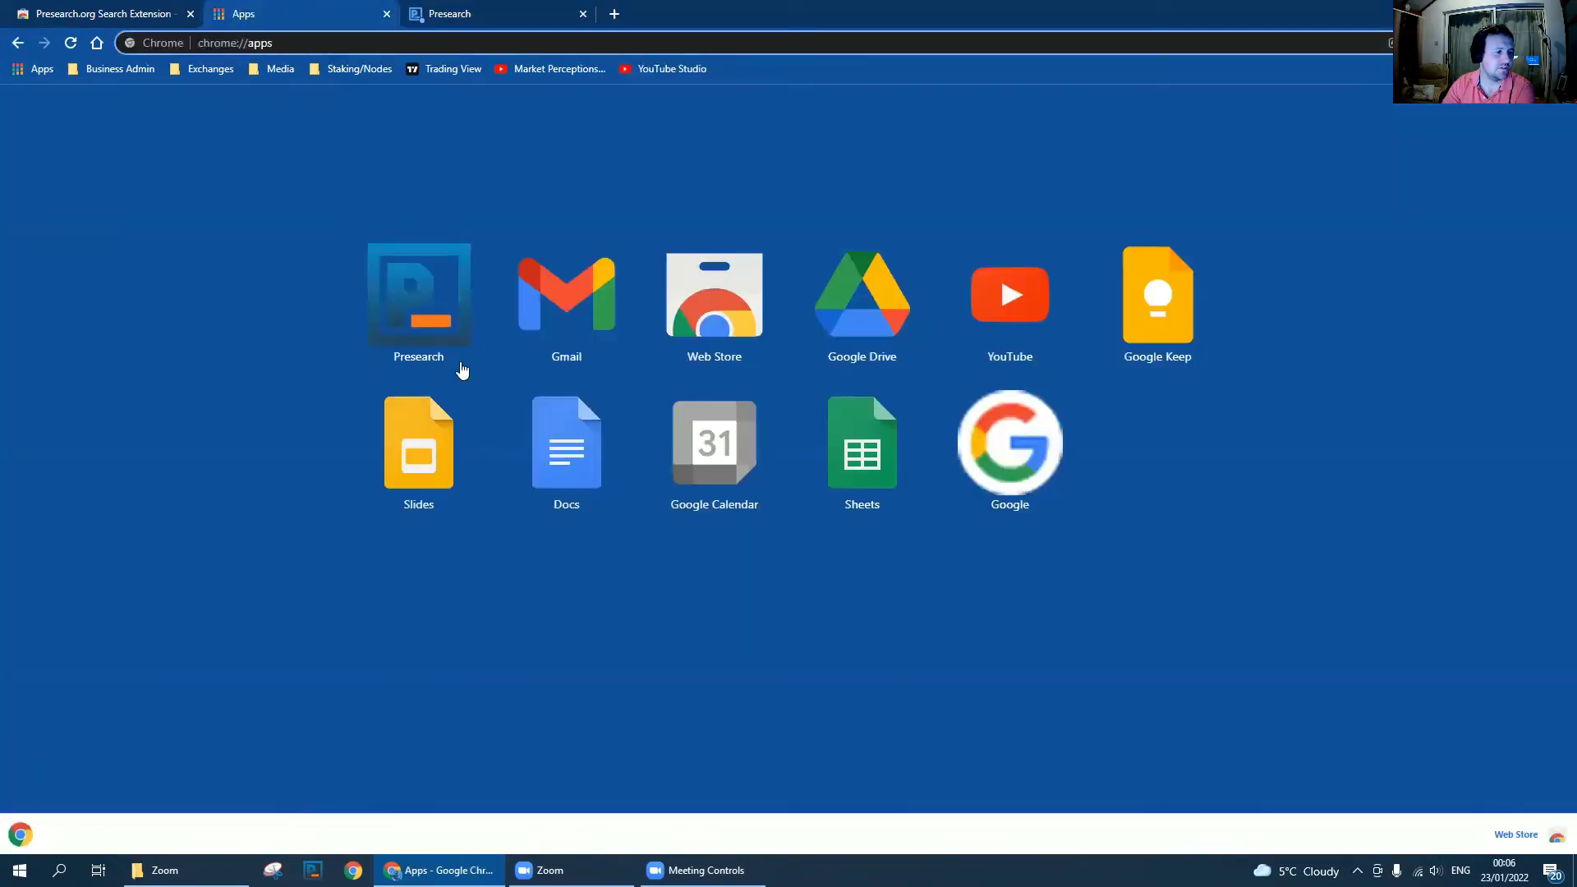
pyautogui.click(473, 17)
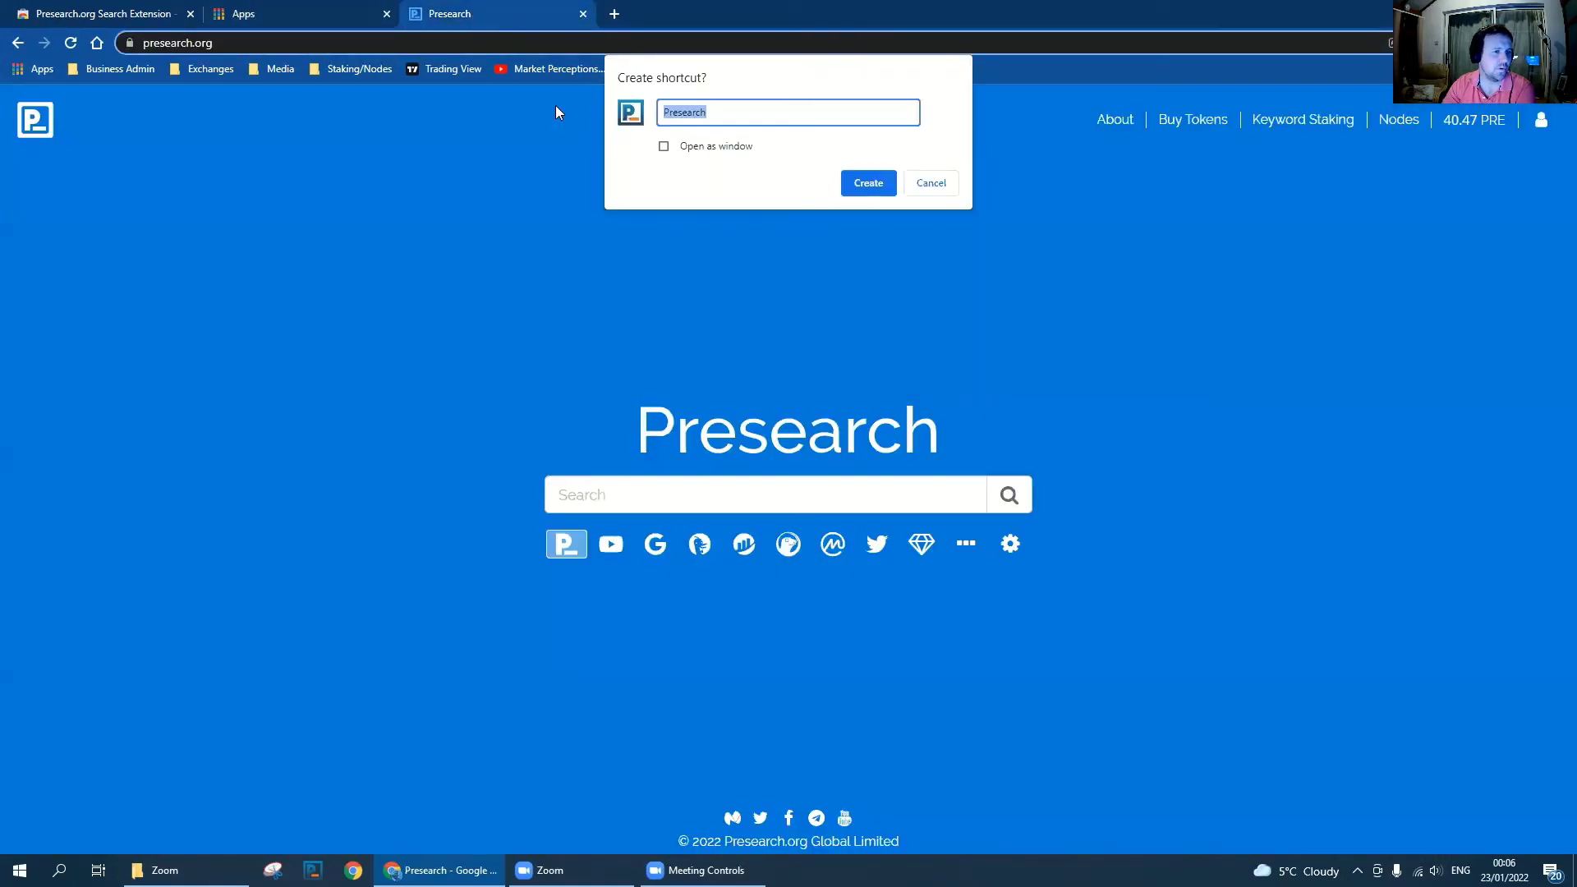
pyautogui.click(663, 150)
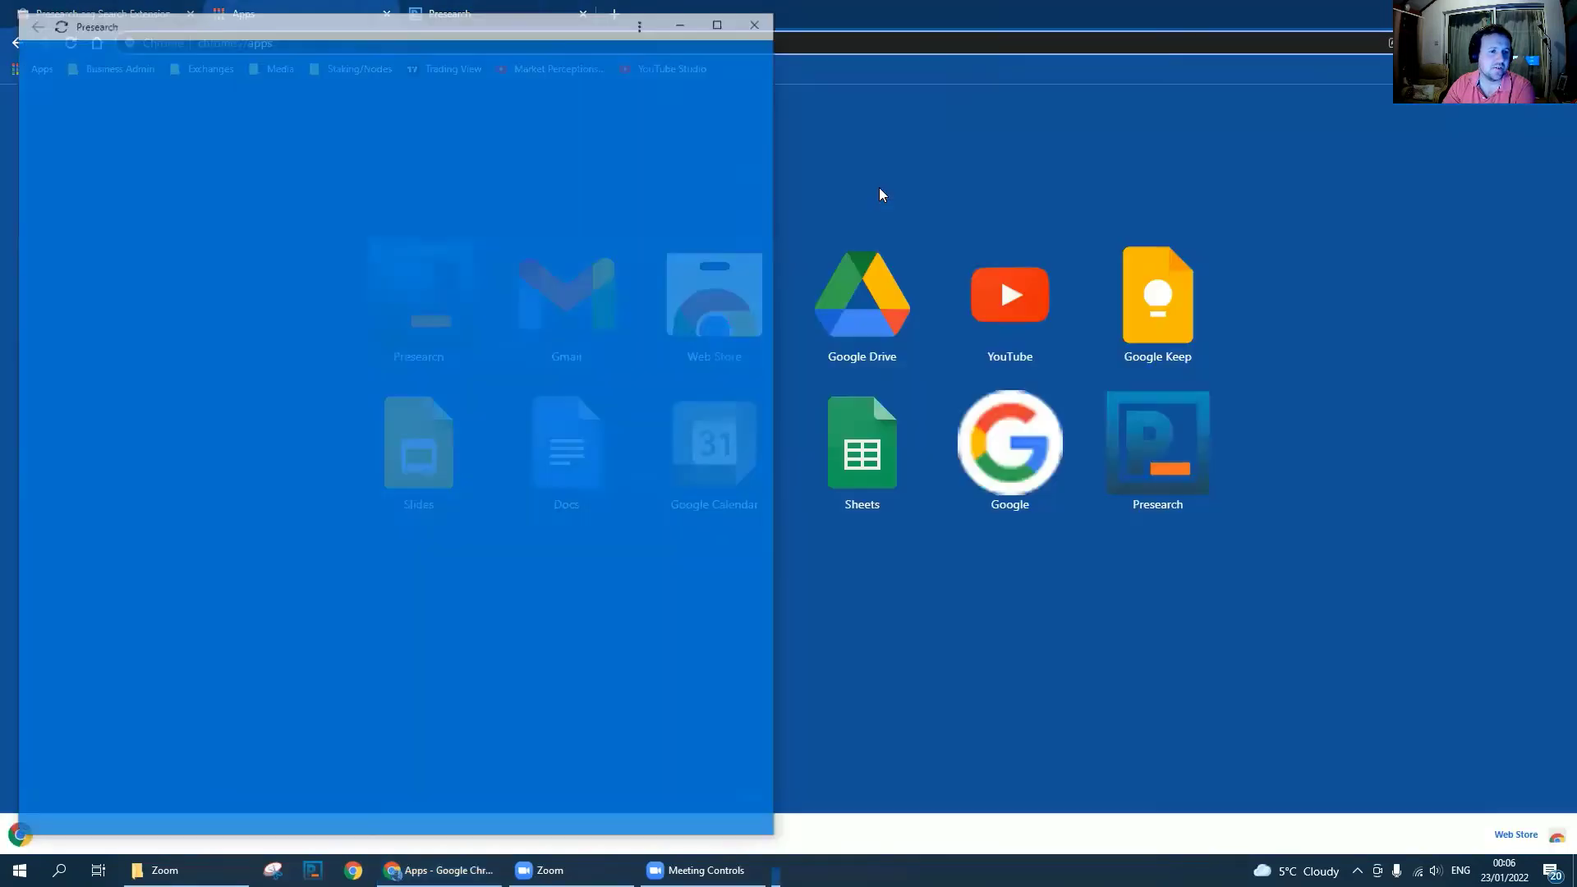
pyautogui.click(683, 22)
# Drag the Presearch desktop shortcut to the screen centre and launch it
pyautogui.click(441, 870)
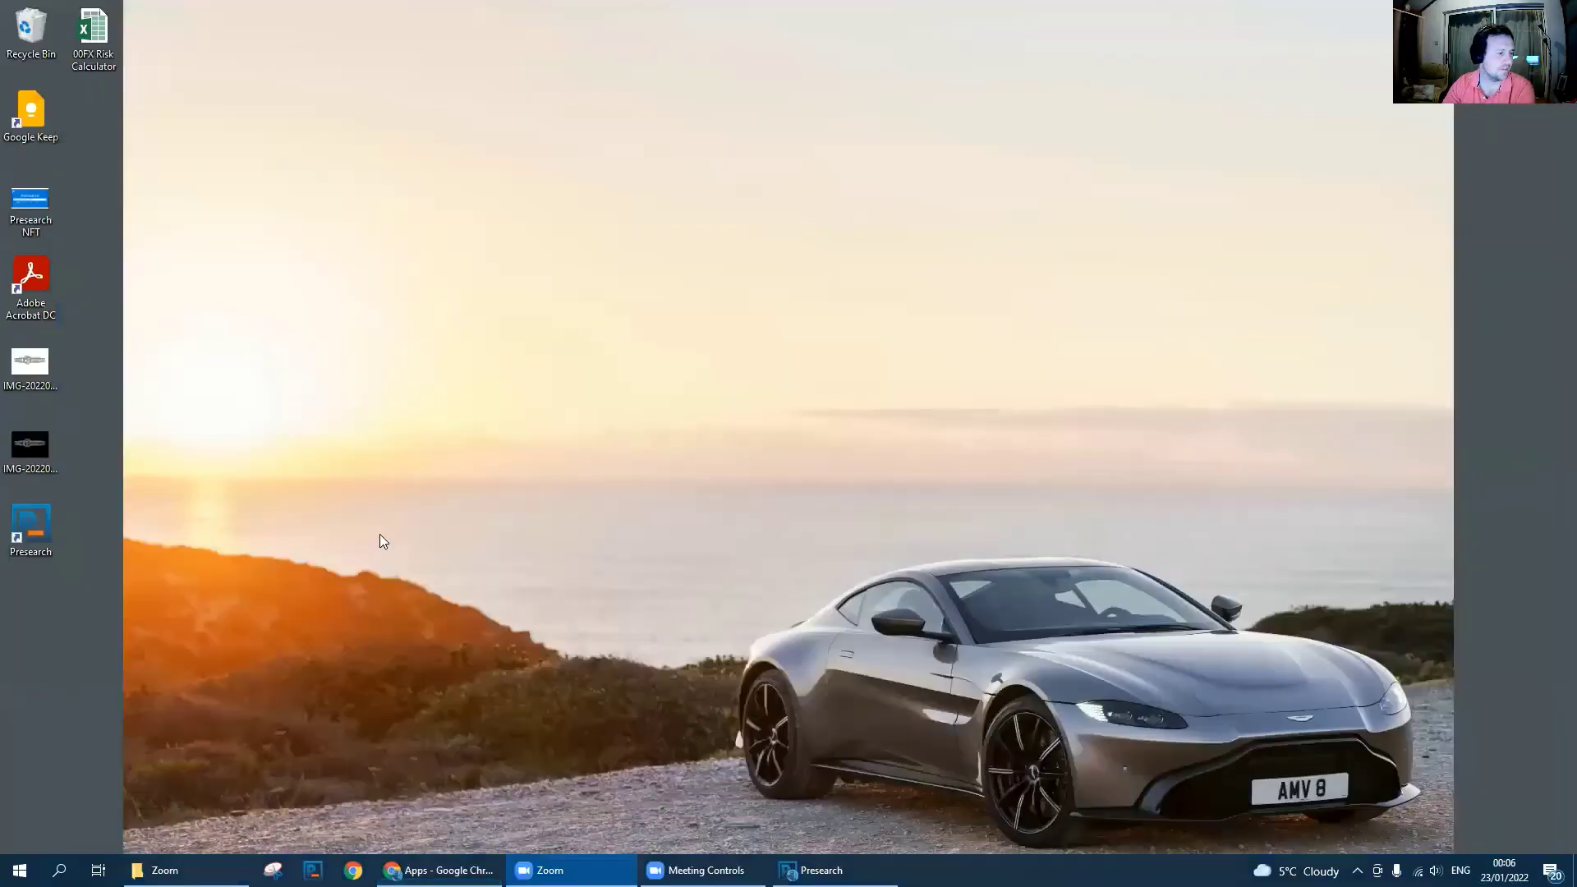
pyautogui.moveTo(43, 539); pyautogui.dragTo(793, 374)
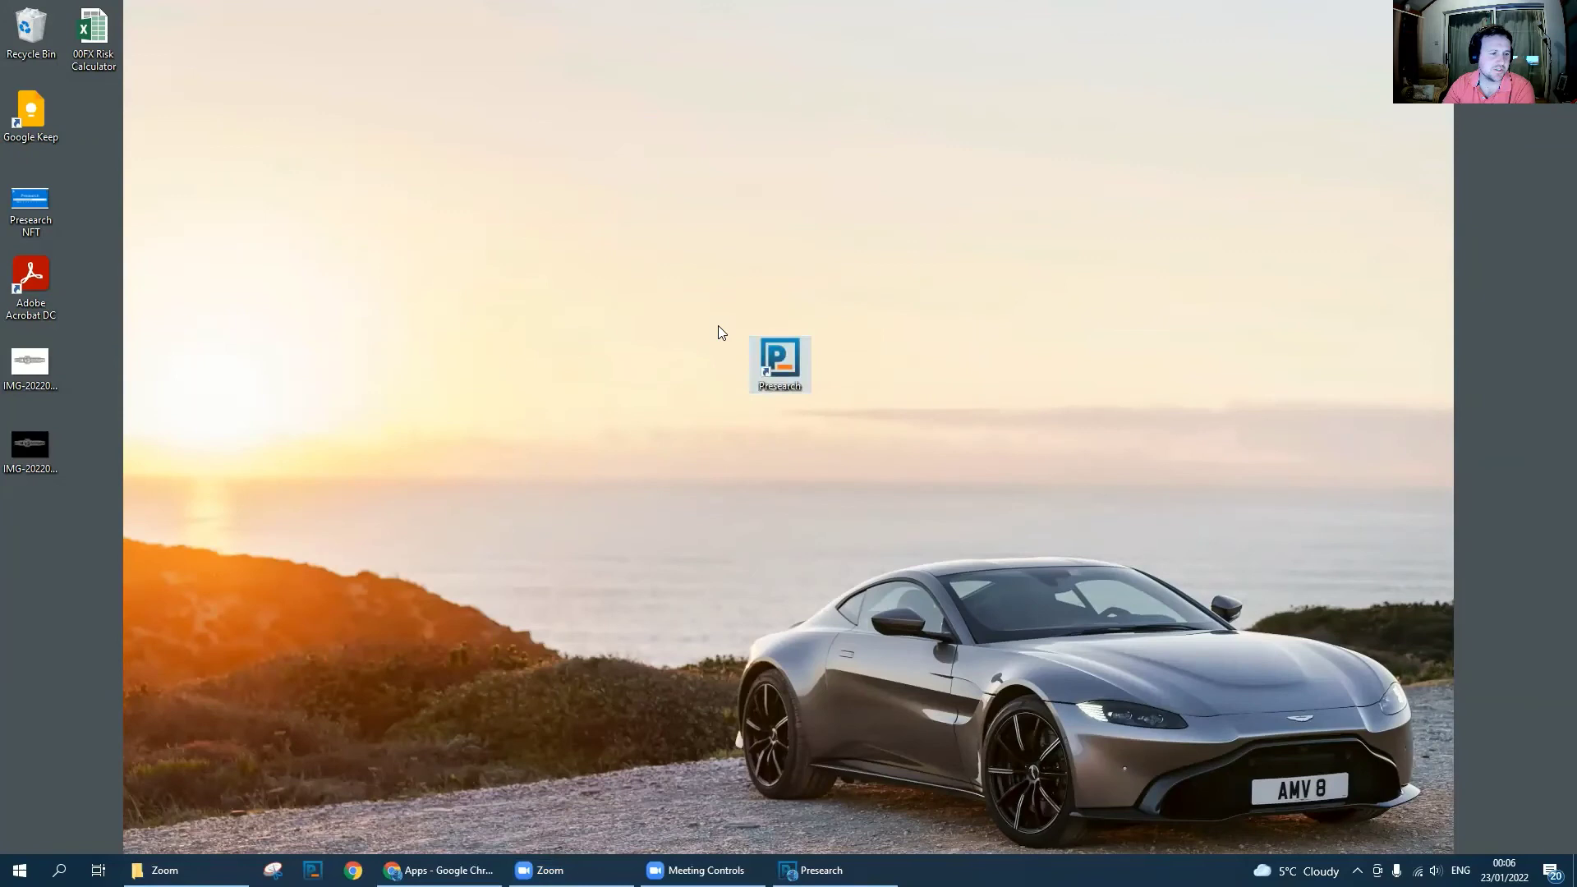
pyautogui.doubleClick(785, 376)
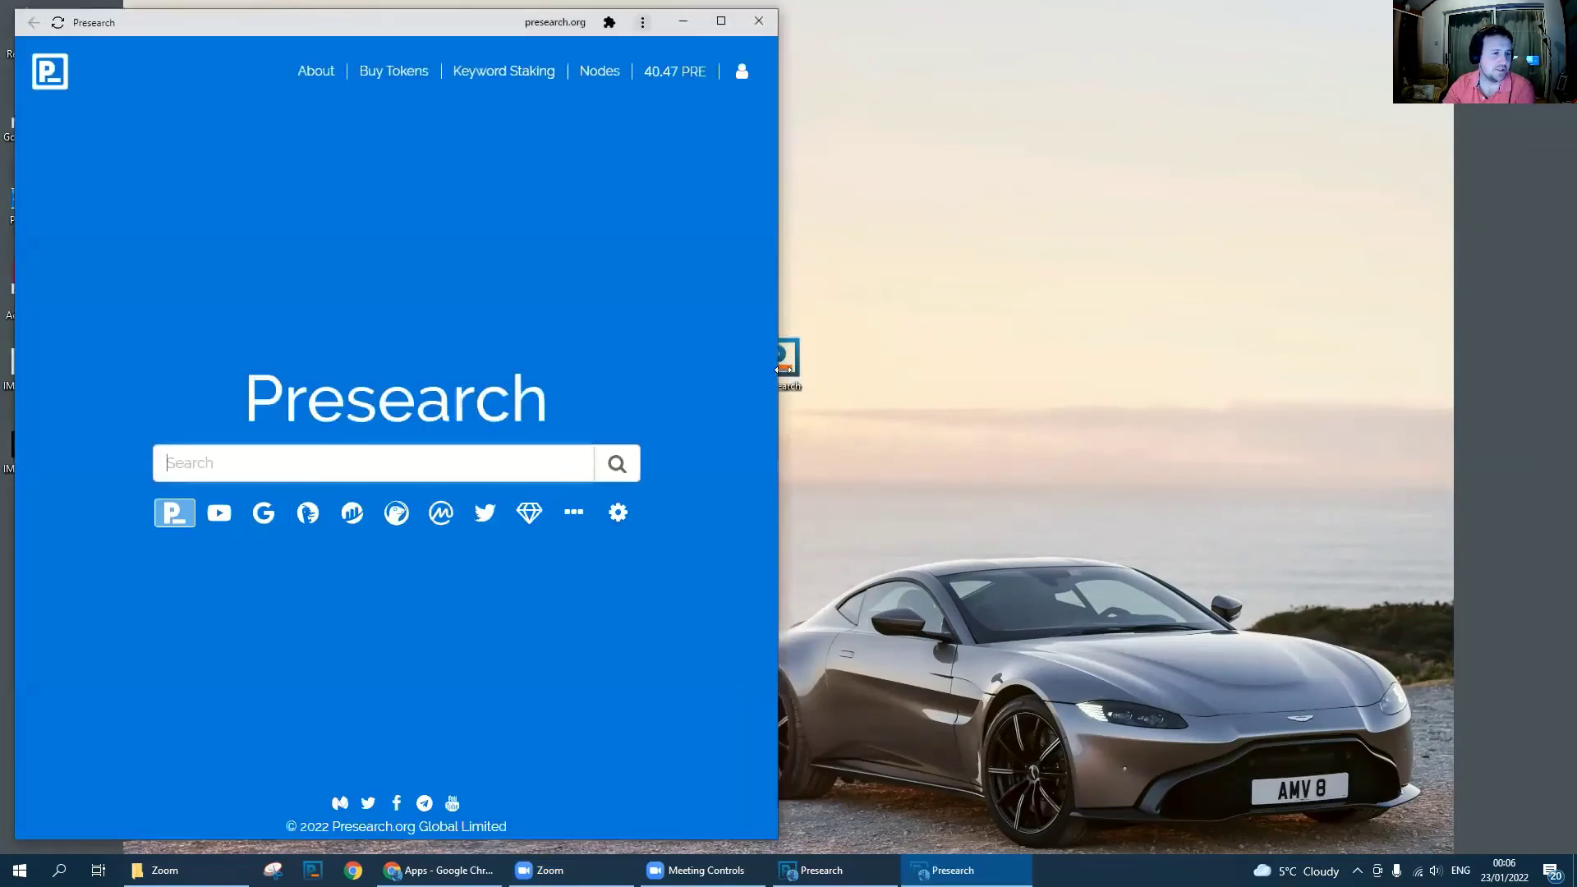
# Maximize the standalone Presearch window, then minimize it back to the desktop
pyautogui.click(255, 463)
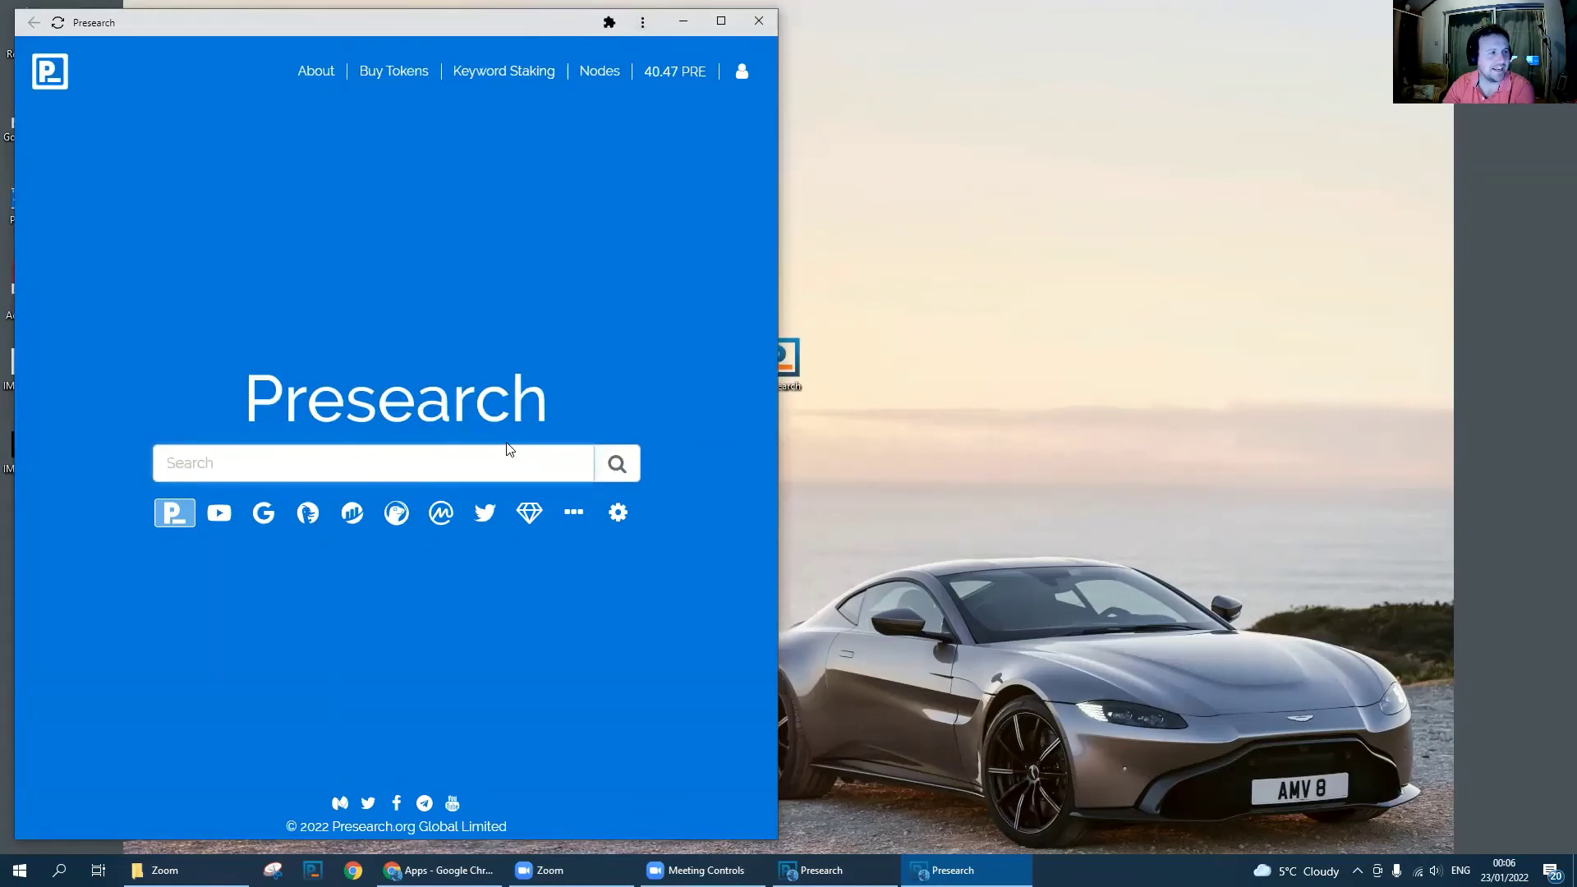
pyautogui.click(440, 870)
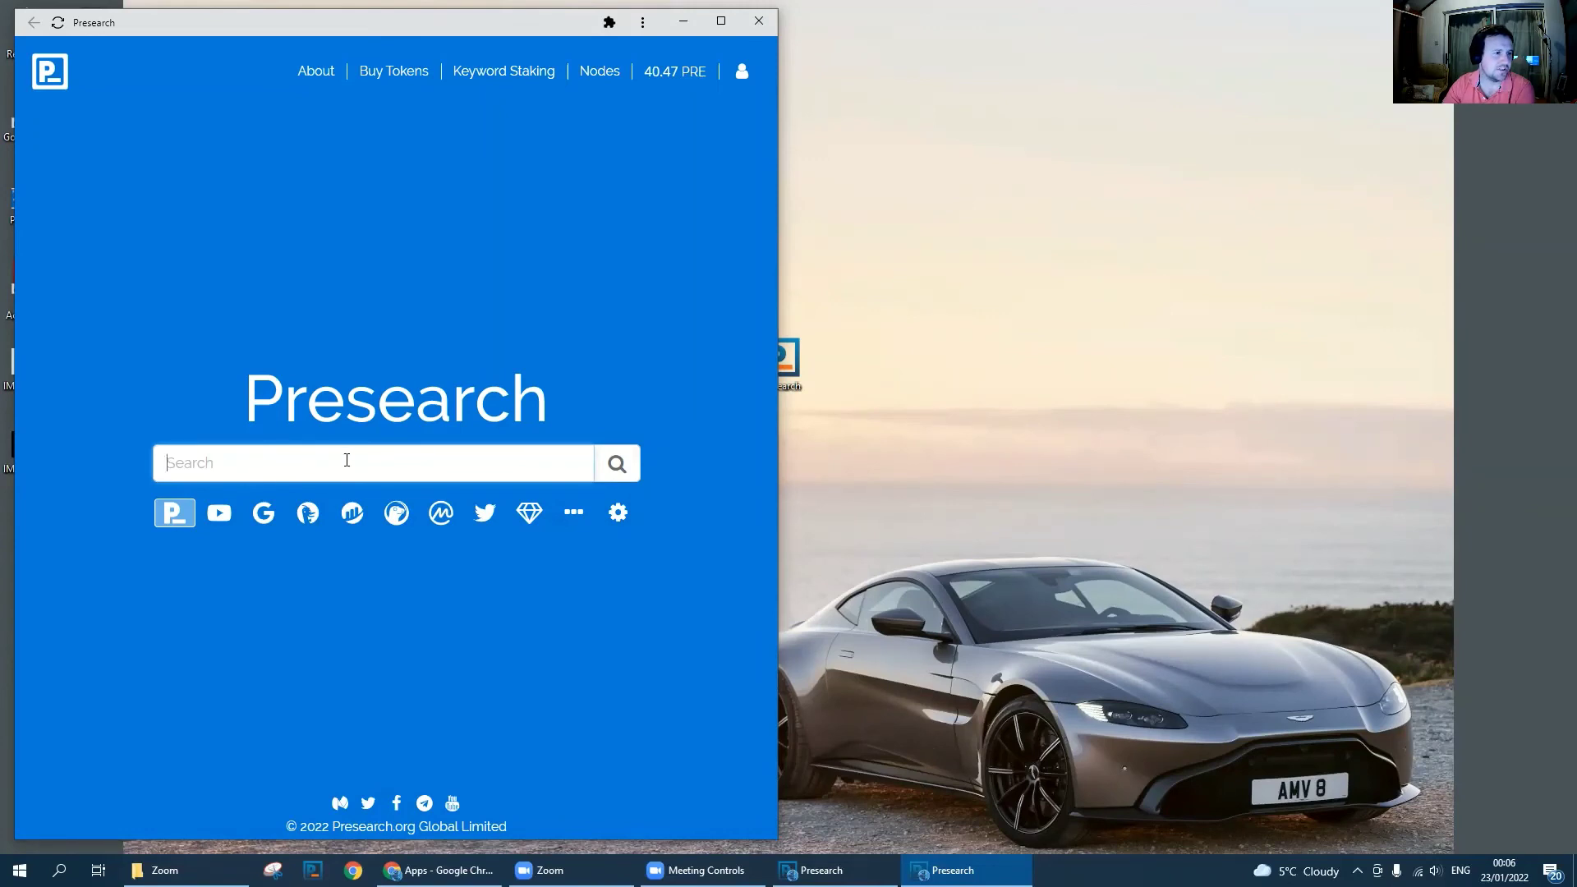
pyautogui.click(721, 21)
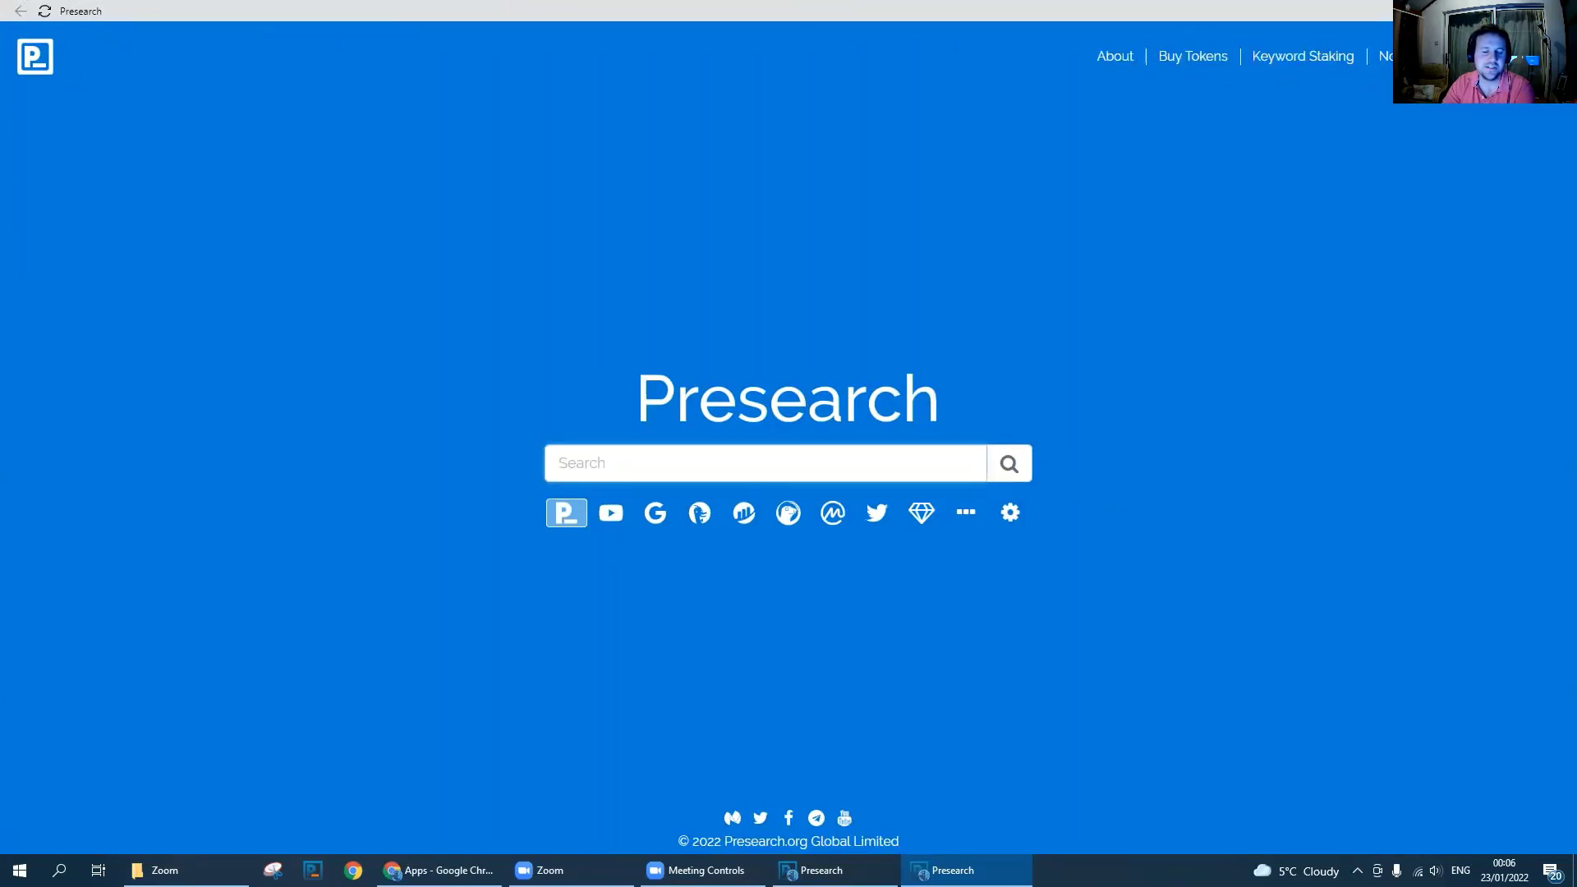
pyautogui.press('super+d')
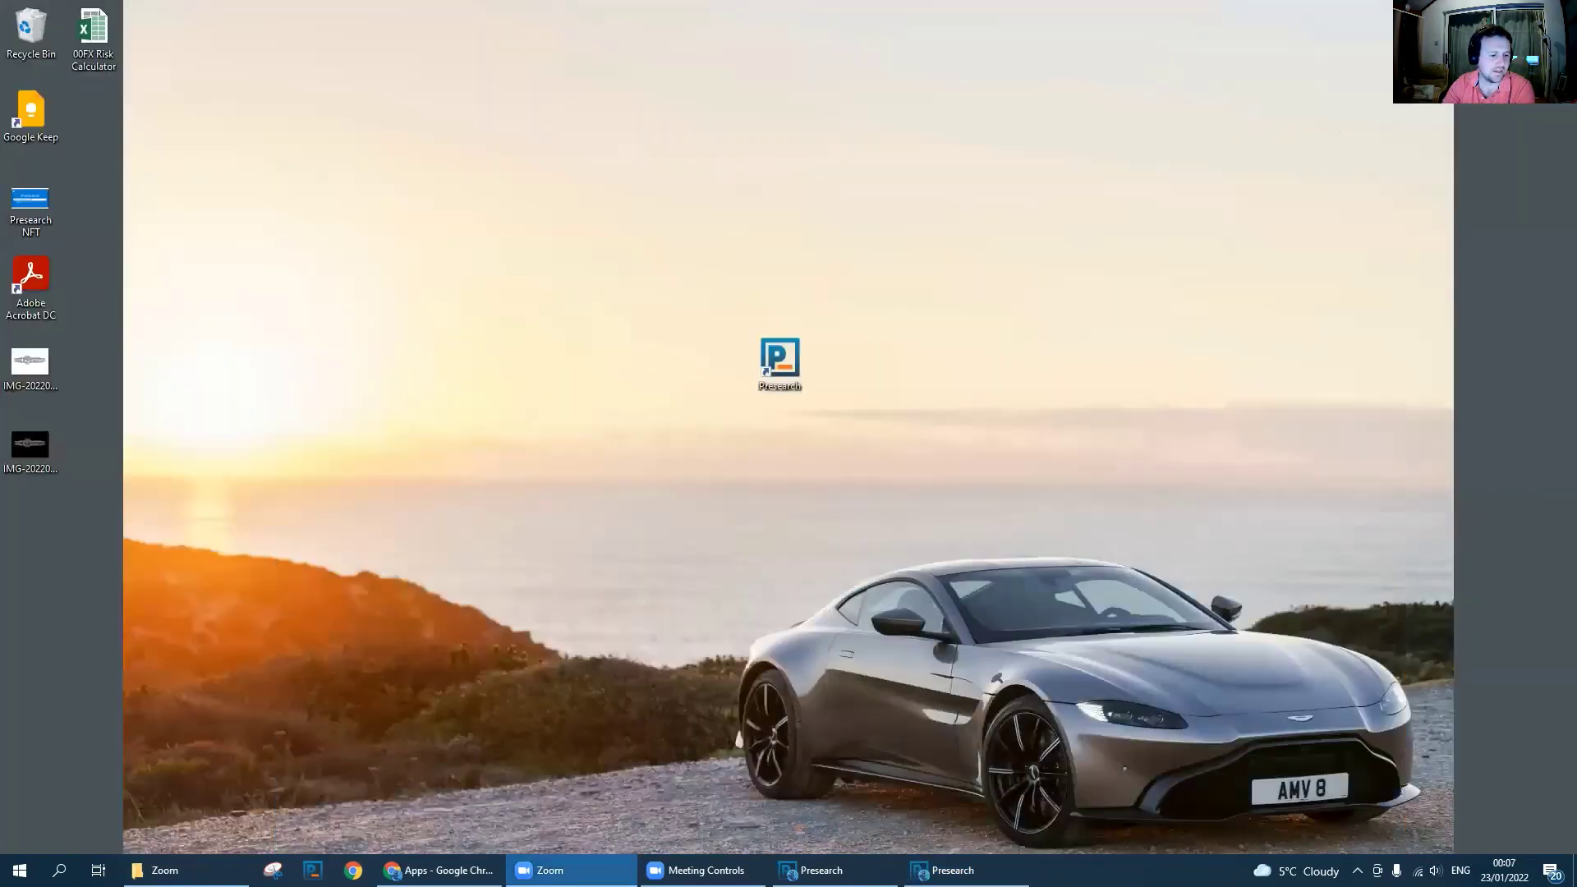
# Restore Chrome from the taskbar and switch to the Presearch.org Search Extension tab
pyautogui.click(439, 871)
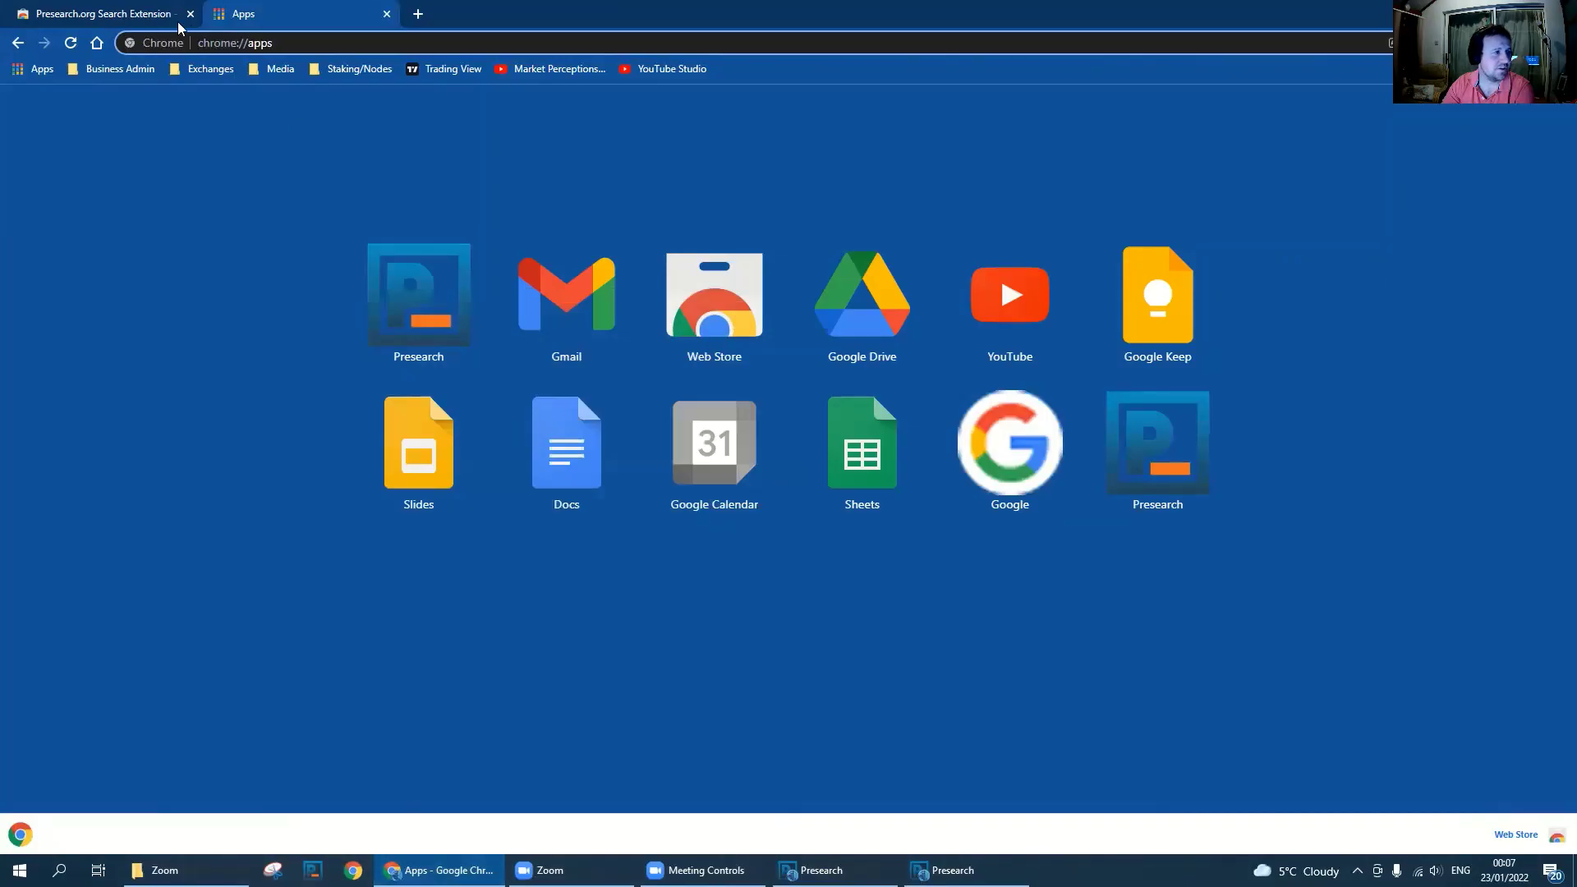
pyautogui.click(156, 15)
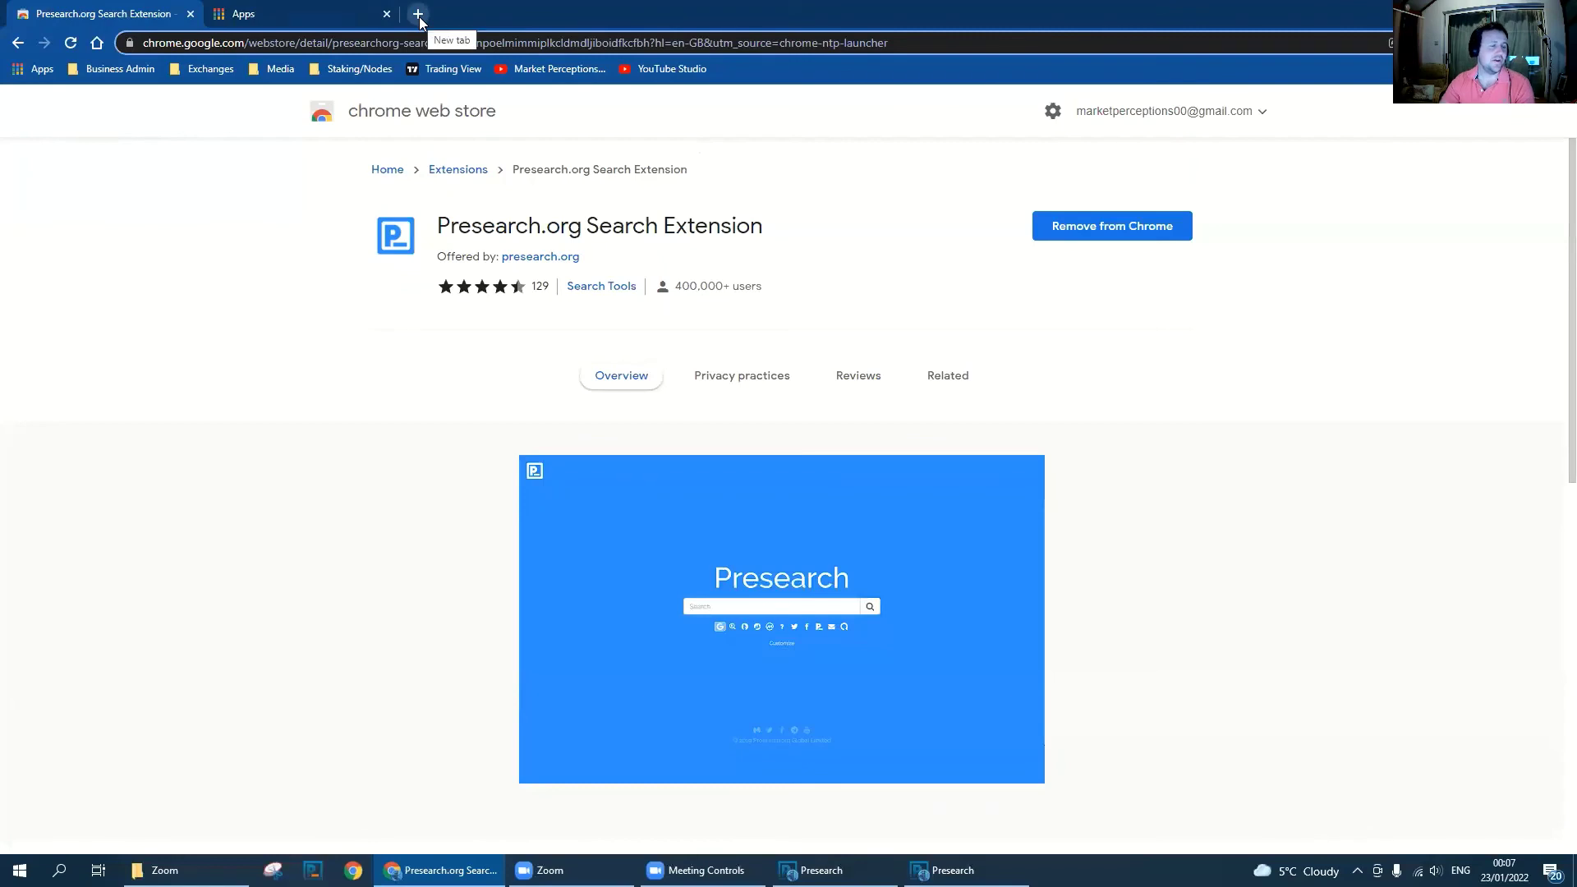